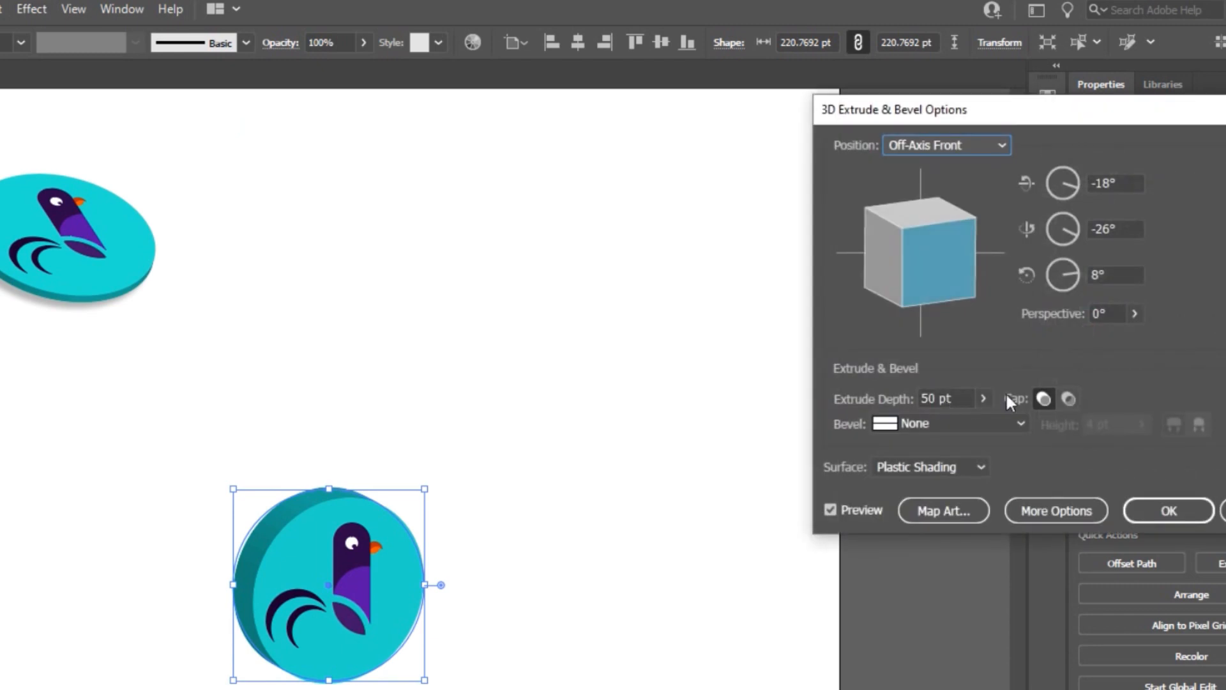
- Extrude the lower turquoise circle into a thin disc with rotations 46°, -26° and 8° and an extrude depth of 10 pt
left_click(928, 313)
mouse_move(928, 312)
left_mouse_down()
mouse_move(890, 313)
mouse_move(938, 287)
mouse_move(945, 247)
mouse_move(946, 258)
left_mouse_up()
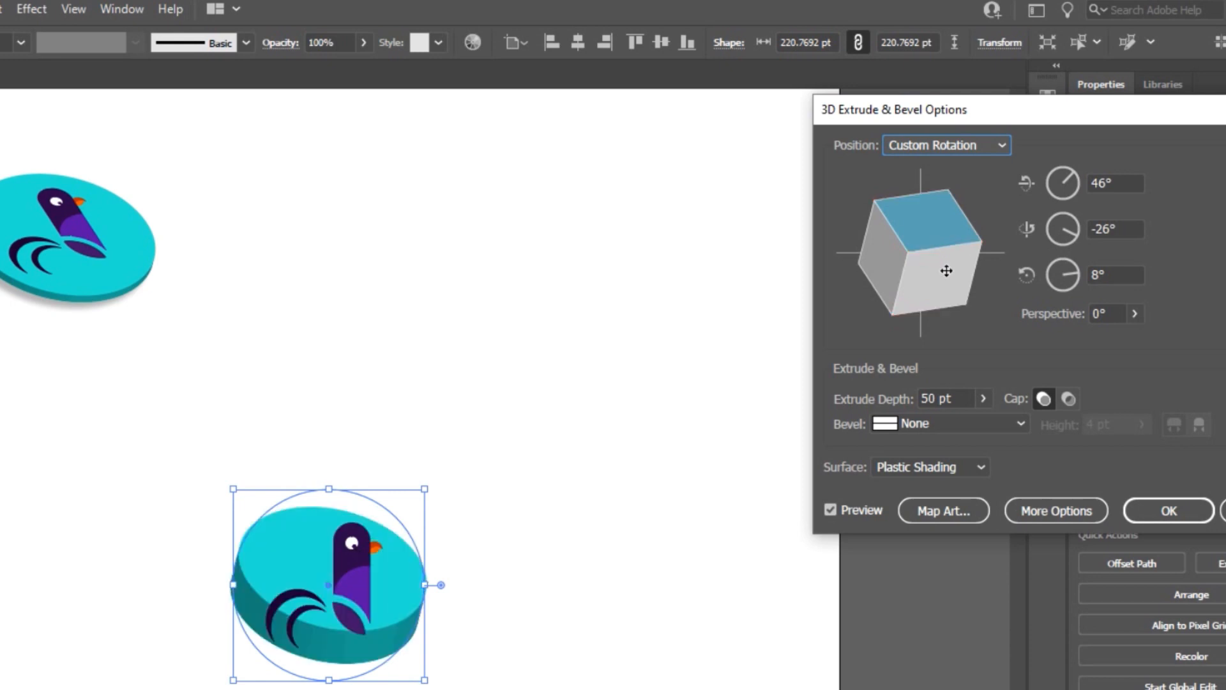
double_click(939, 409)
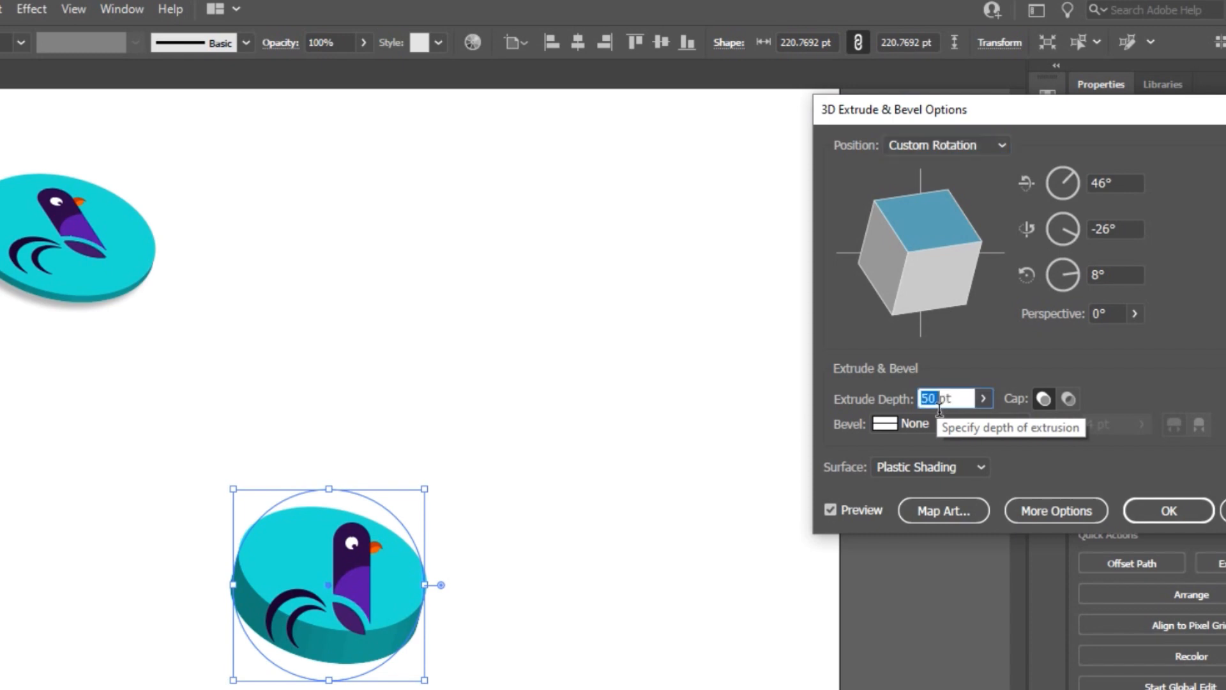
type("10")
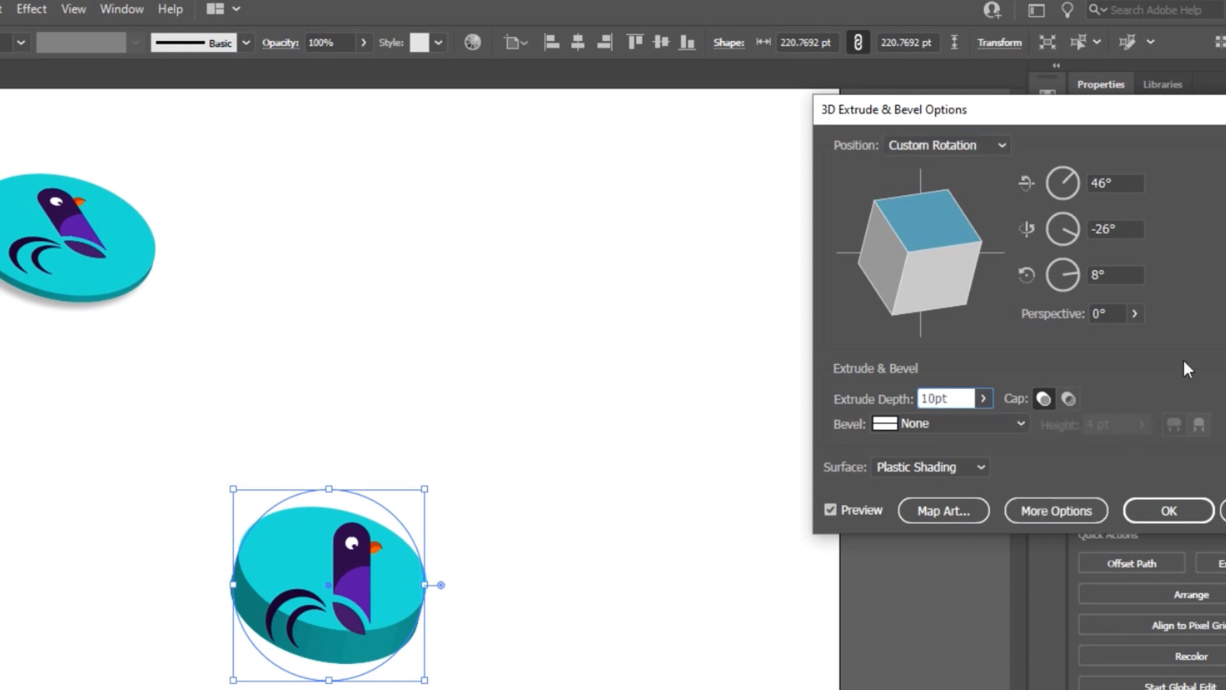
key("shift+Tab")
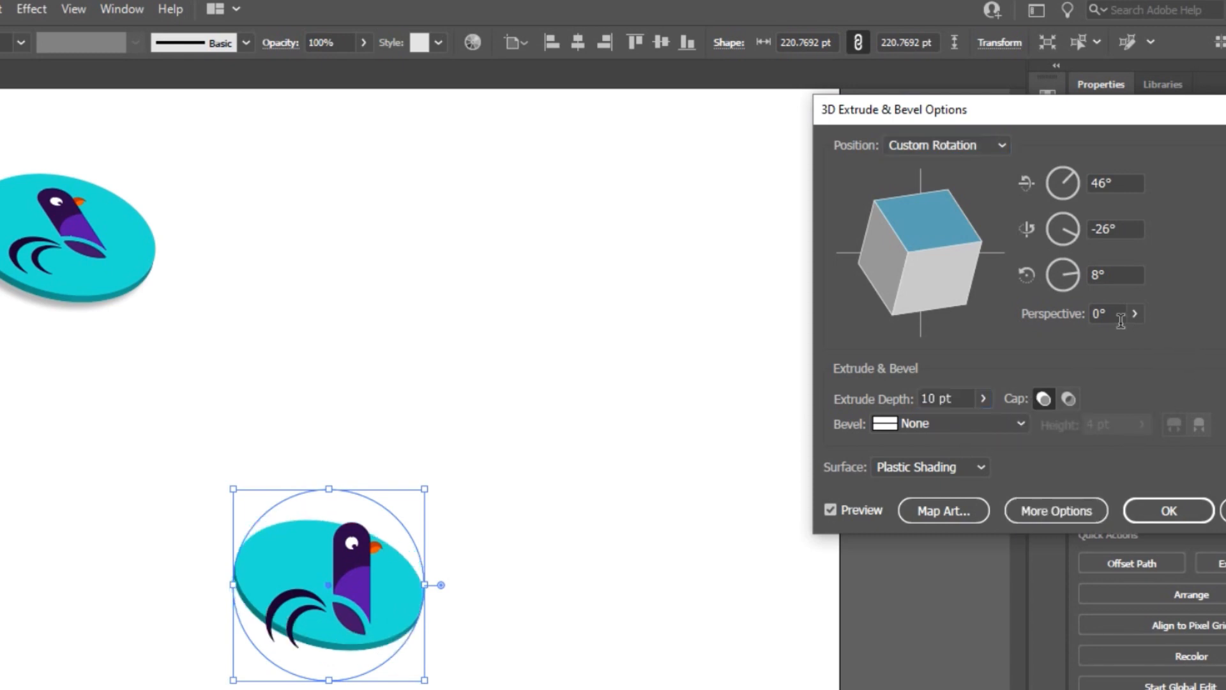
key("shift+Tab")
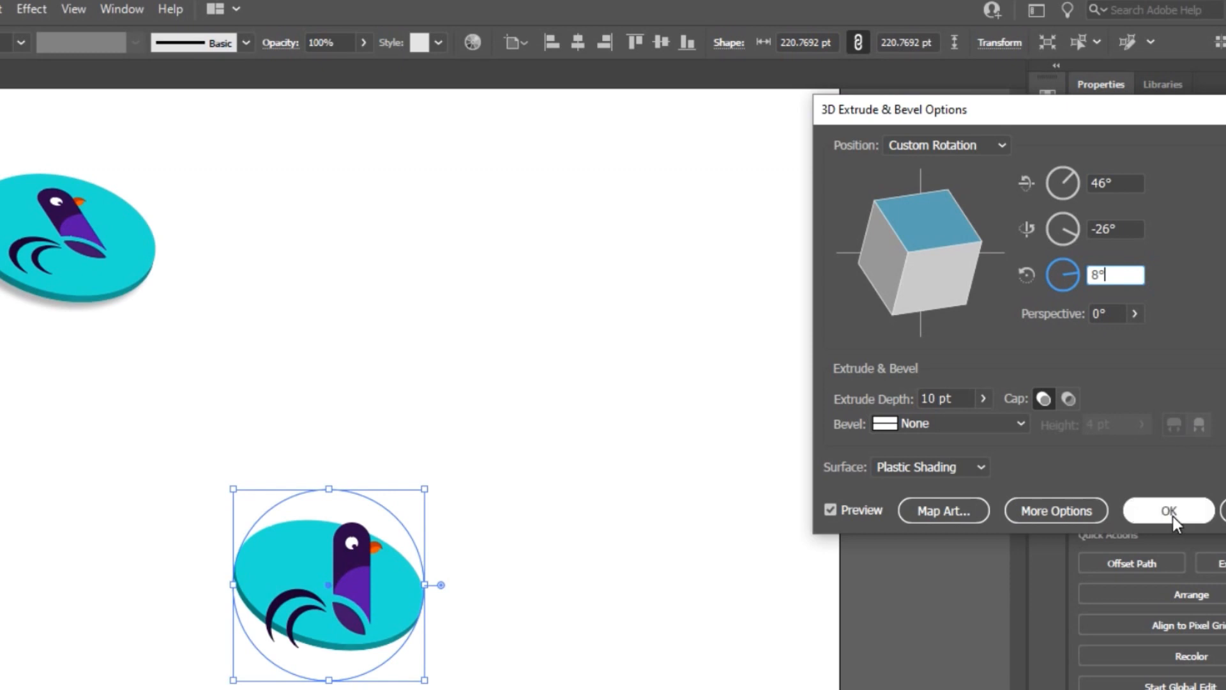
left_click(1169, 511)
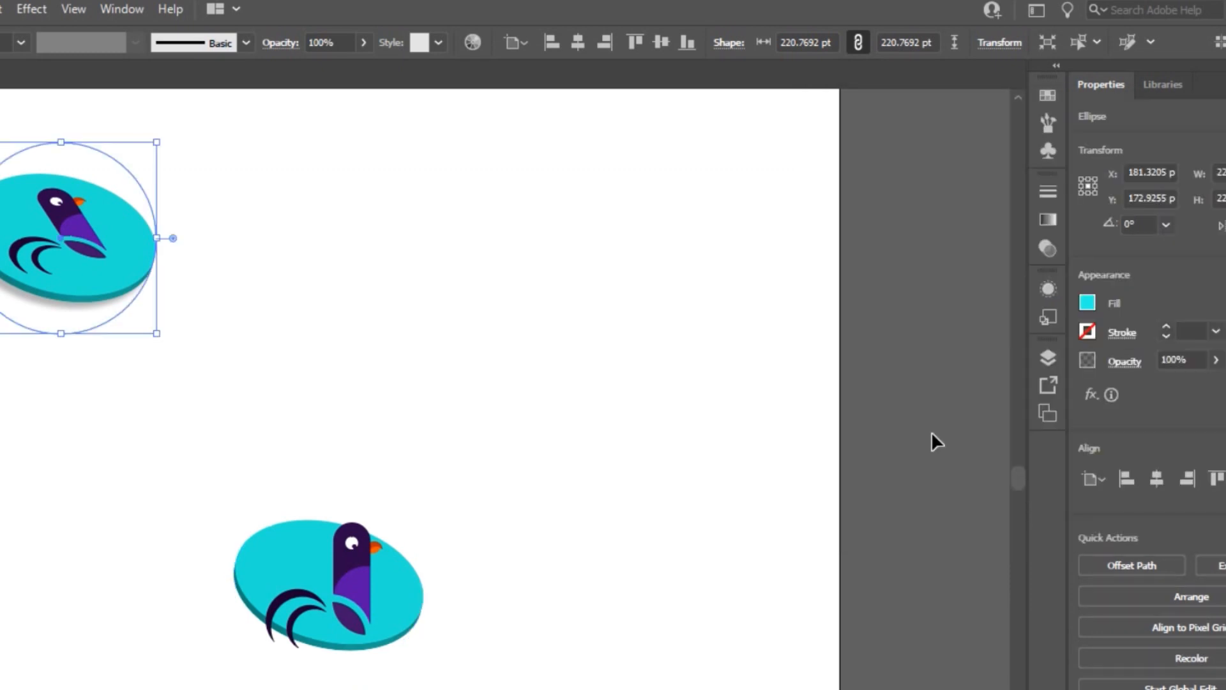
- Reopen the disc's 3D Extrude & Bevel settings from its appearance to review its rotation angles, and close them without changes
left_click(401, 613)
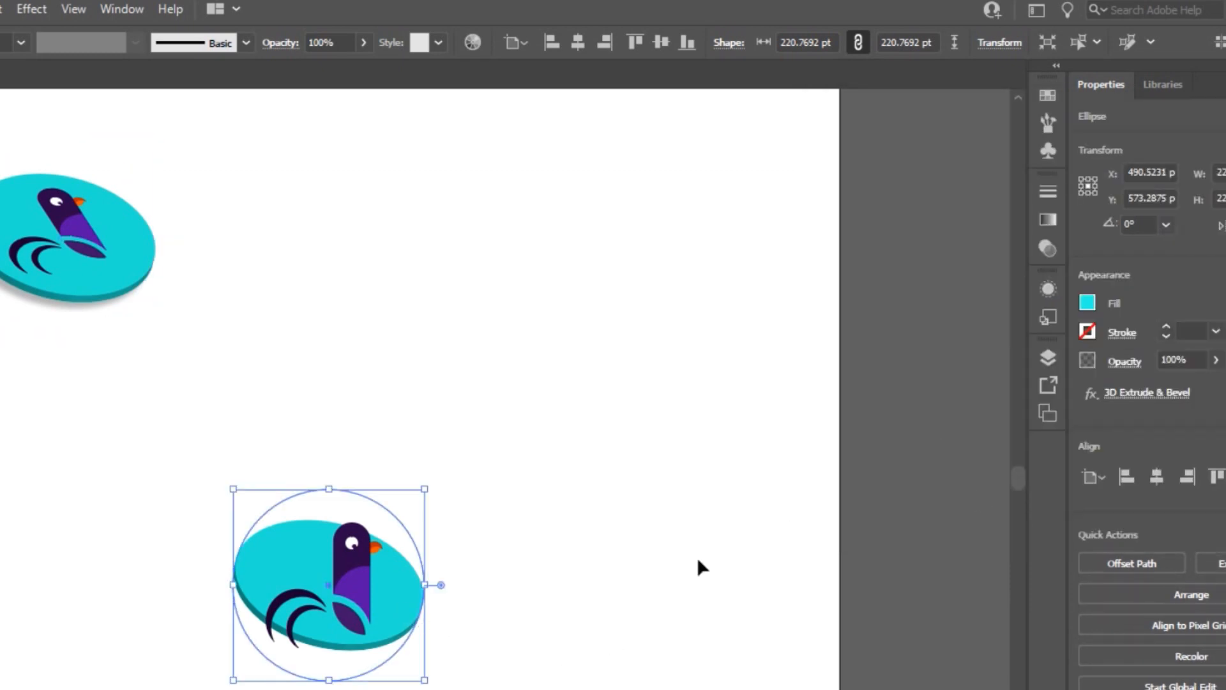
left_click(1151, 392)
key("Return")
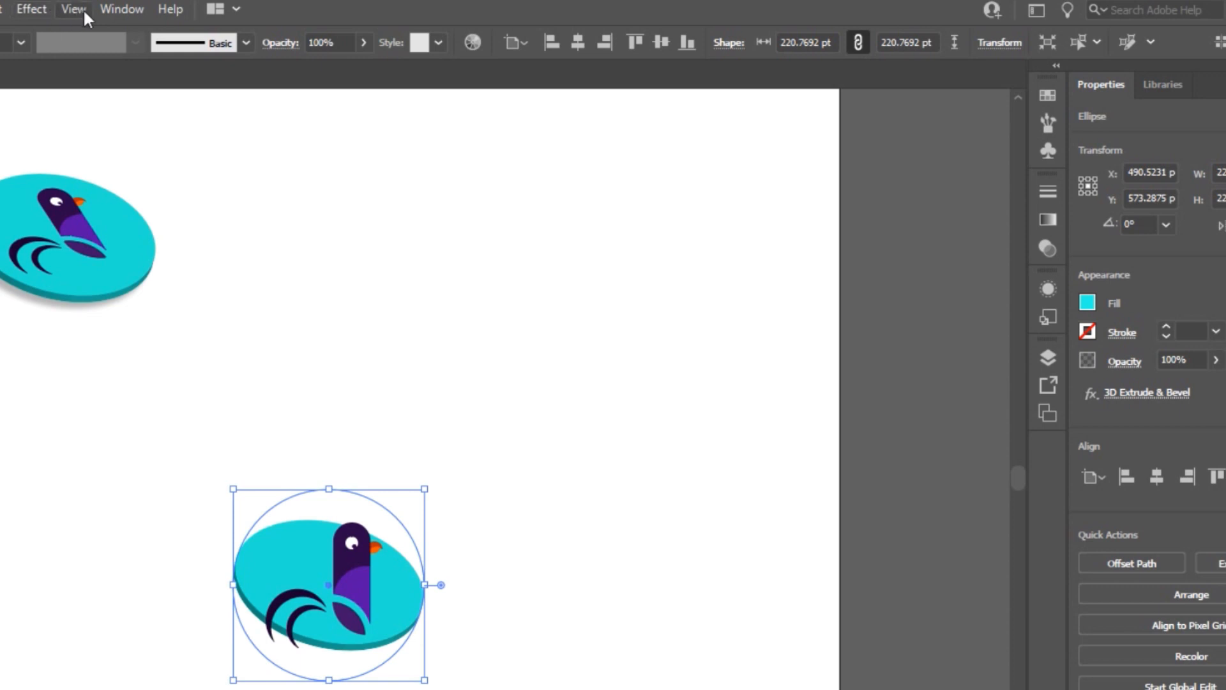
left_click(121, 9)
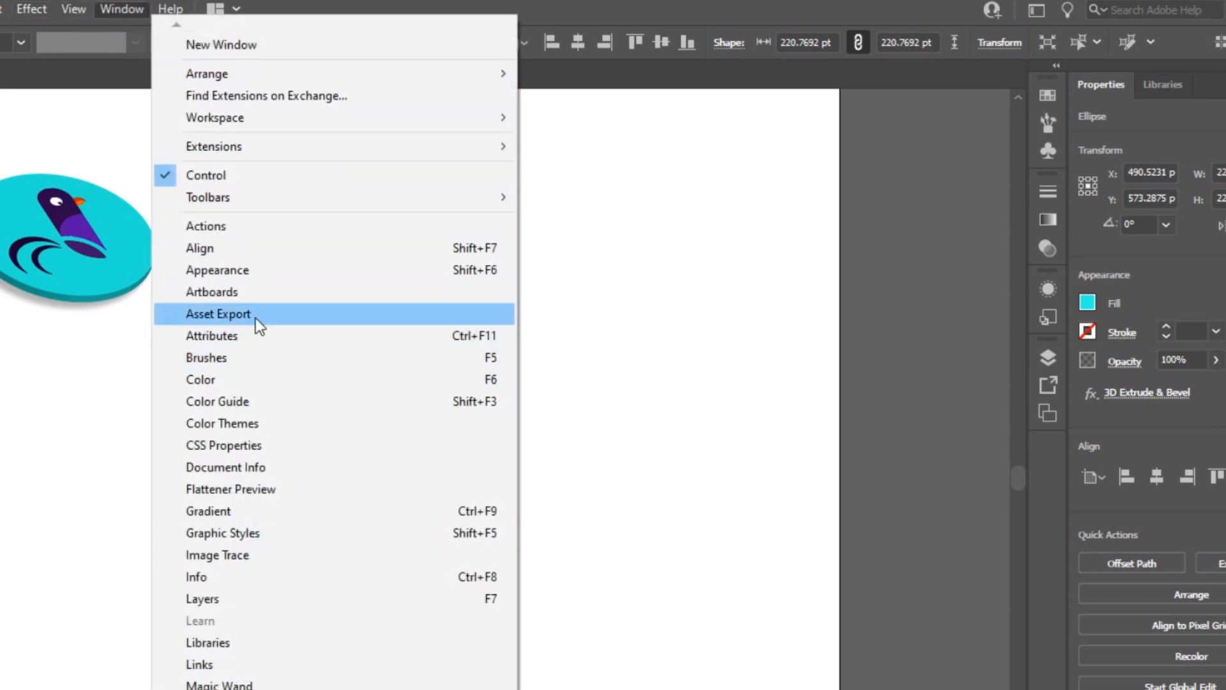
left_click(258, 271)
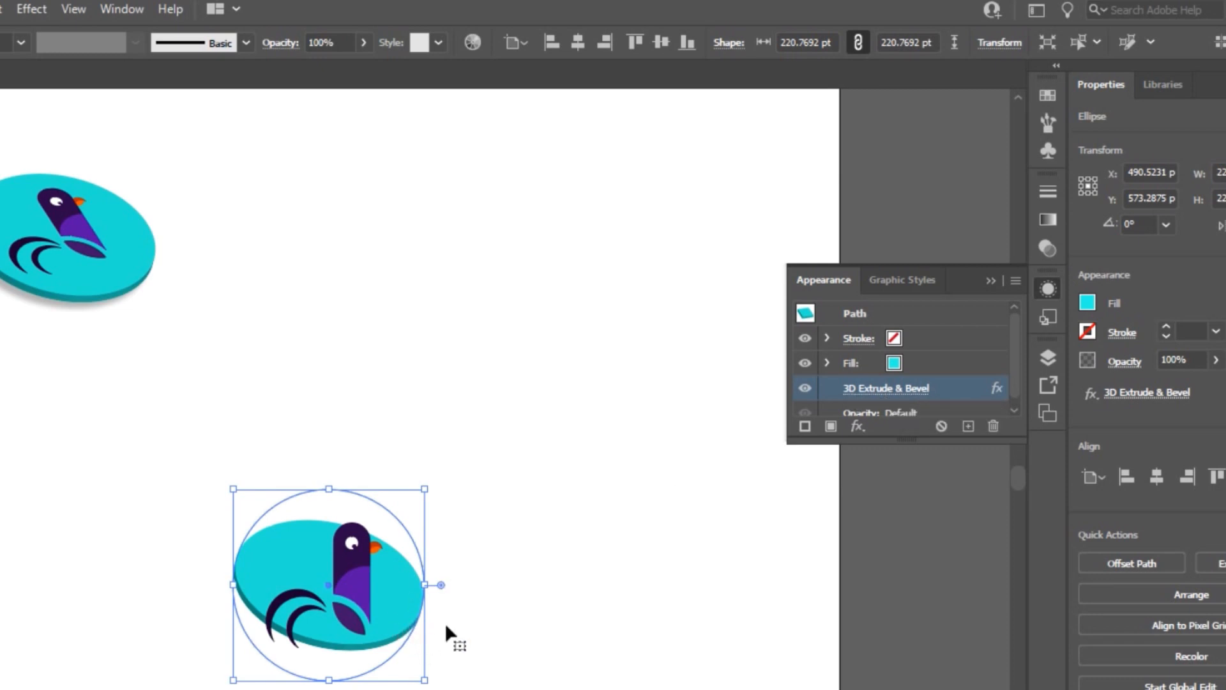
left_click(887, 393)
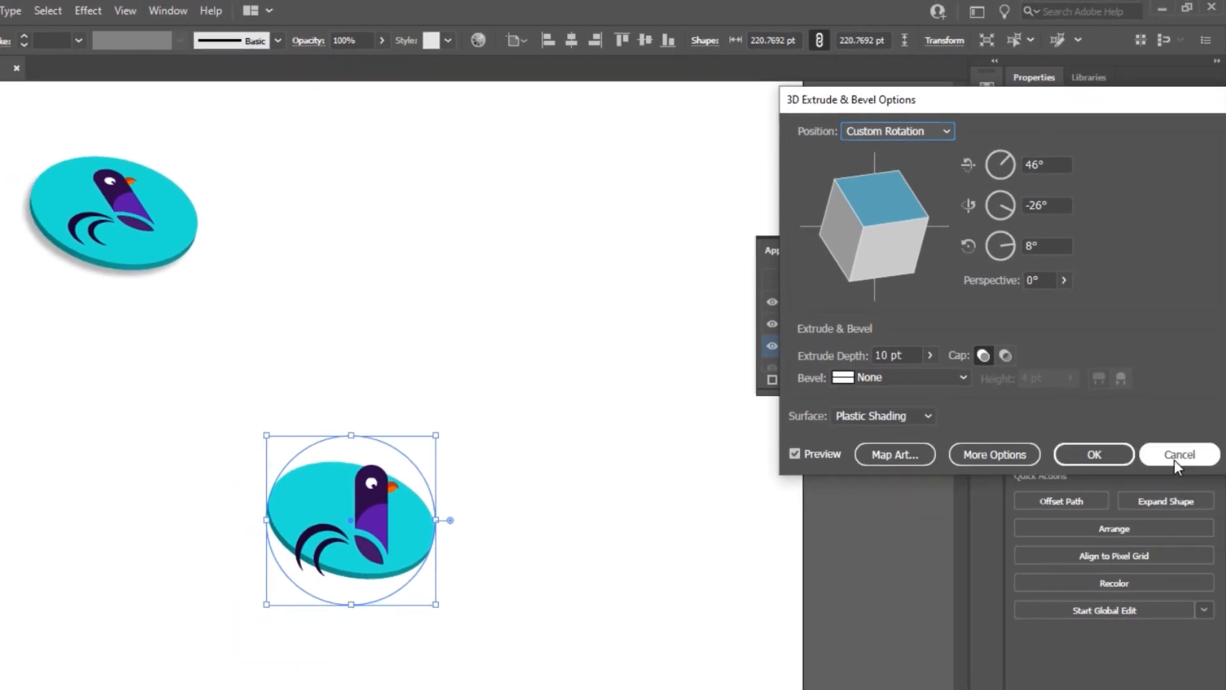
left_click(1174, 455)
left_click(939, 251)
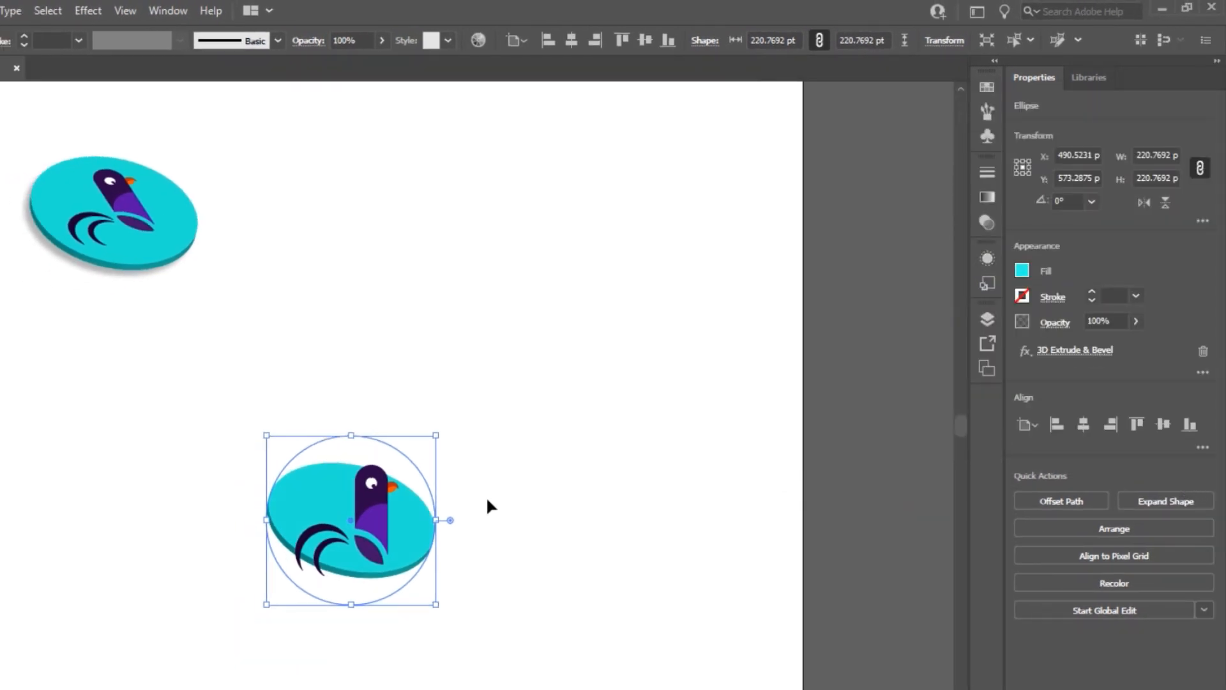
- Apply a 3D Rotate effect to the bird group with its X-axis rotation set to 46°, matching the disc's tilt
left_click(373, 509)
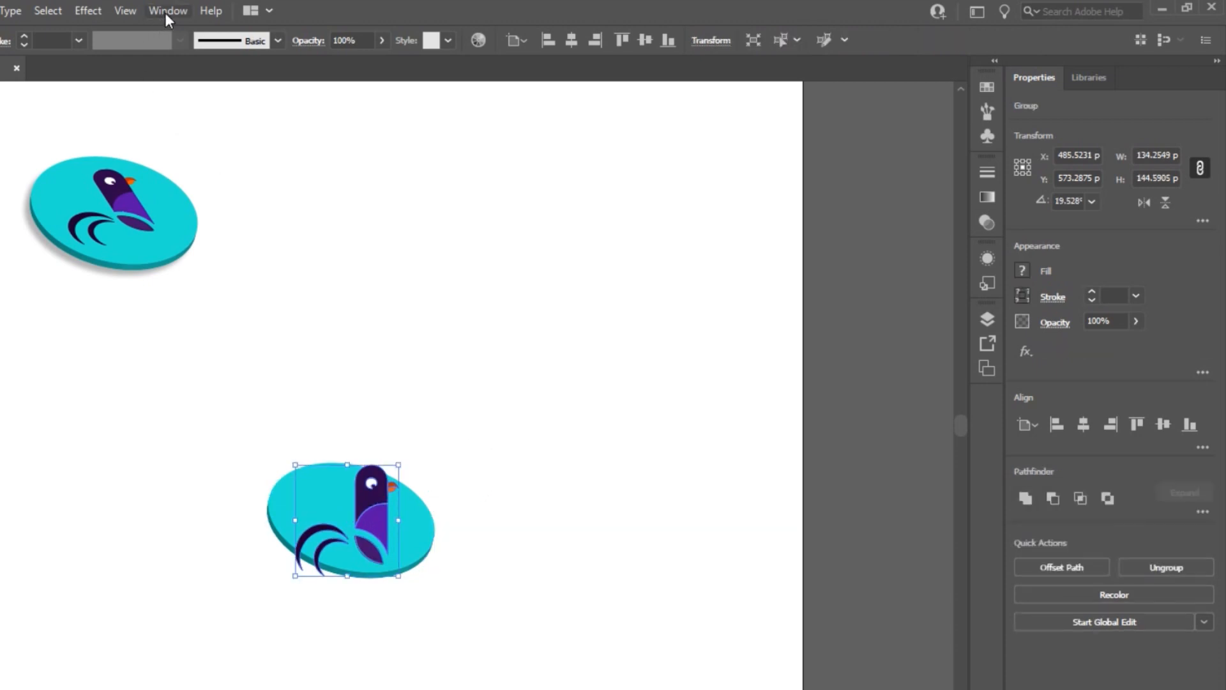
left_click(99, 14)
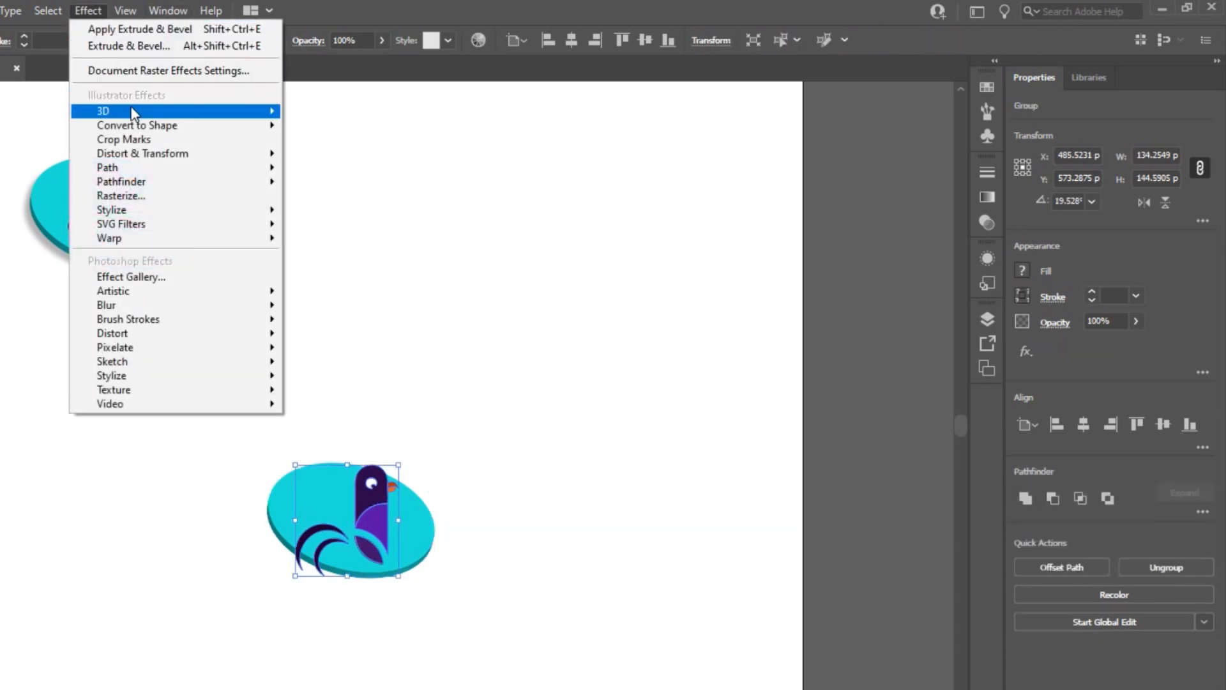
mouse_move(132, 113)
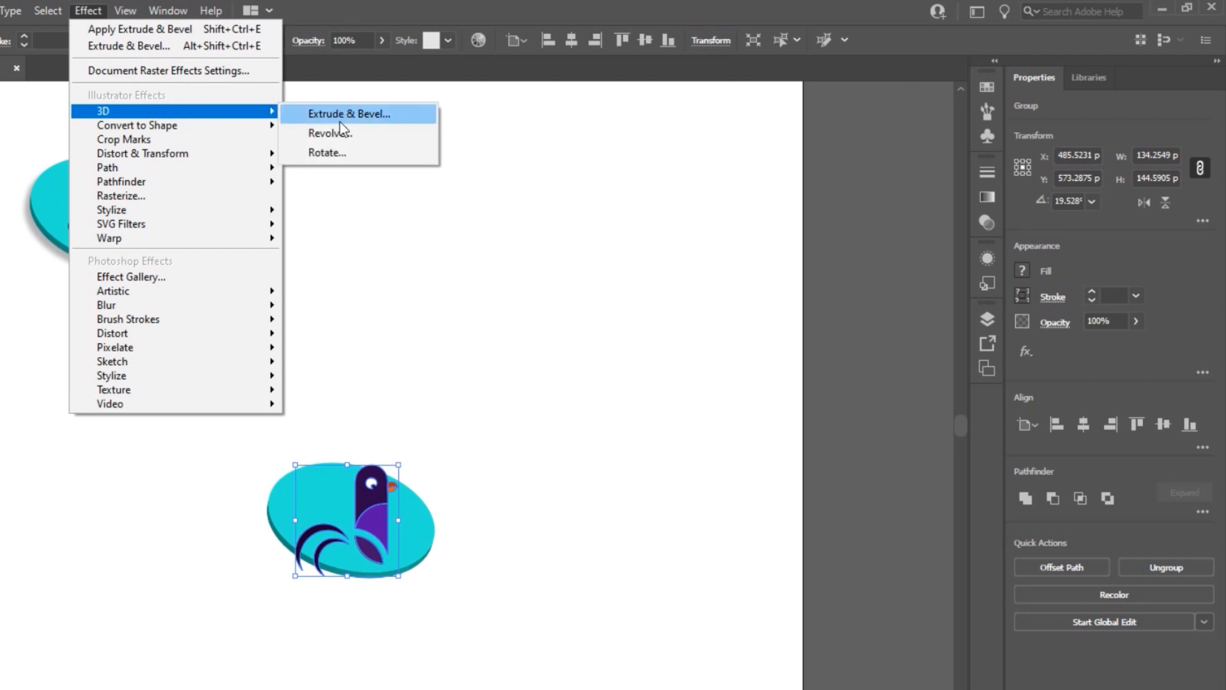
left_click(327, 153)
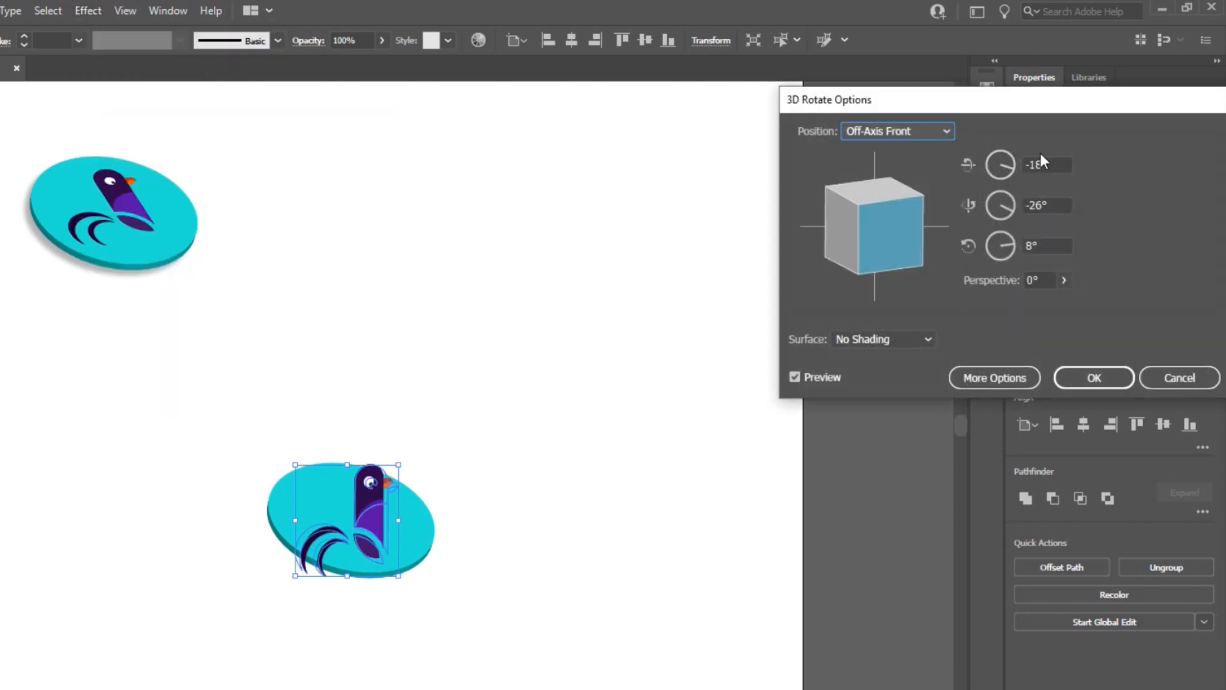
left_click(1042, 161)
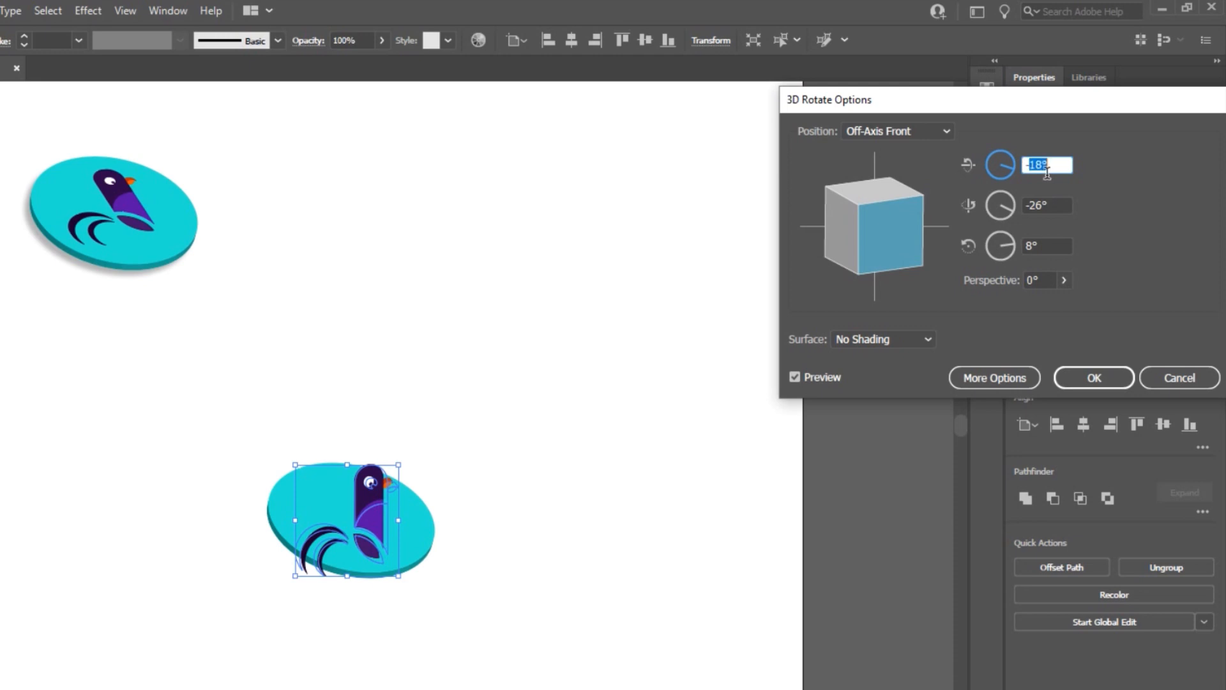
key("BackSpace")
type("46")
left_click(1038, 280)
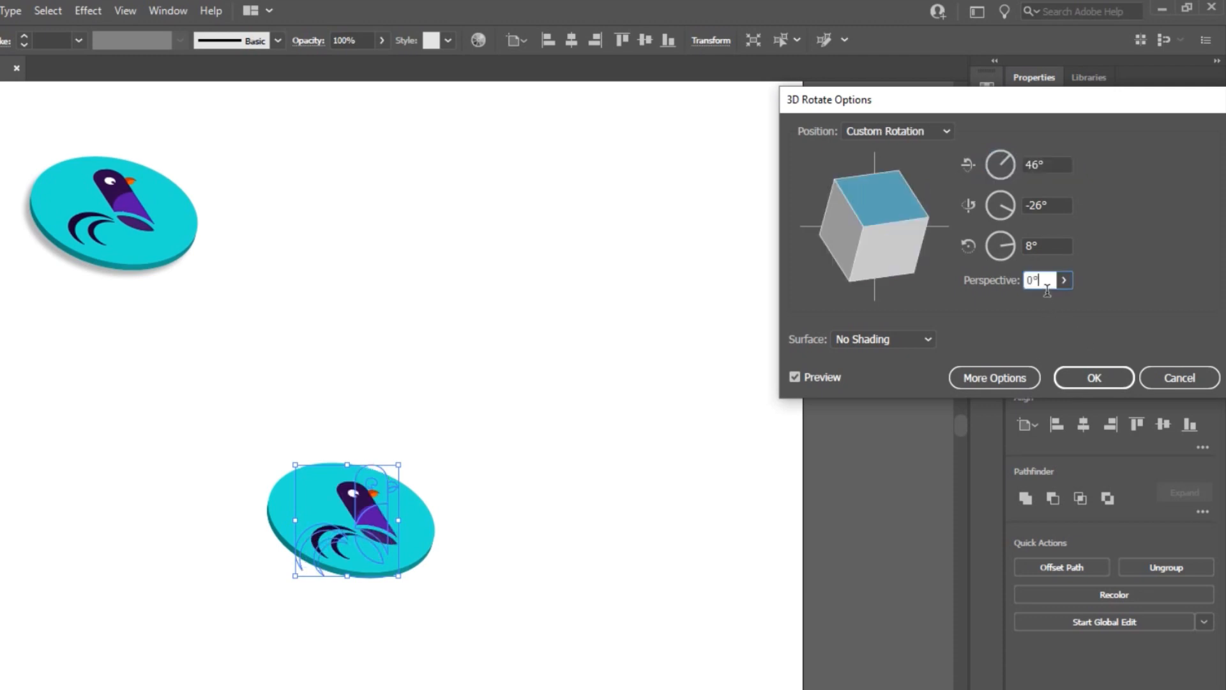
left_click(1091, 378)
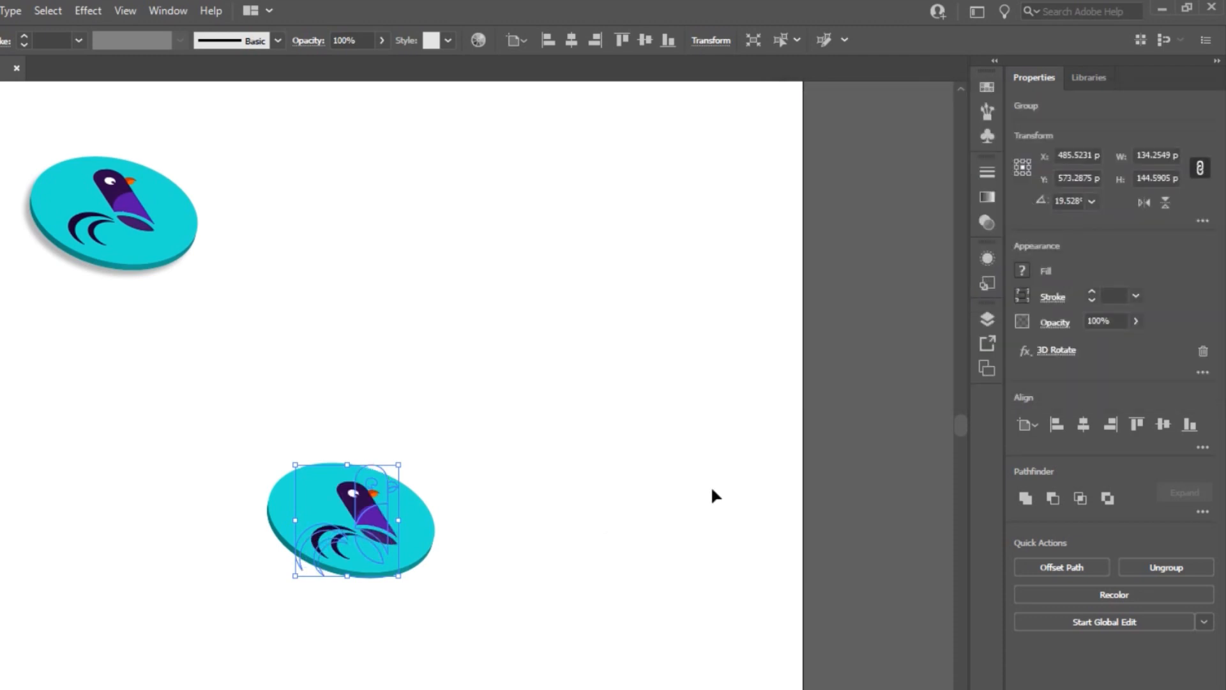
- Move the rotated bird group slightly up and to the left so it sits centered on the disc's face, and deselect it
left_click_drag(363, 503, 355, 500)
key("Left")
key("Left")
key("Left")
key("Left")
key("Left")
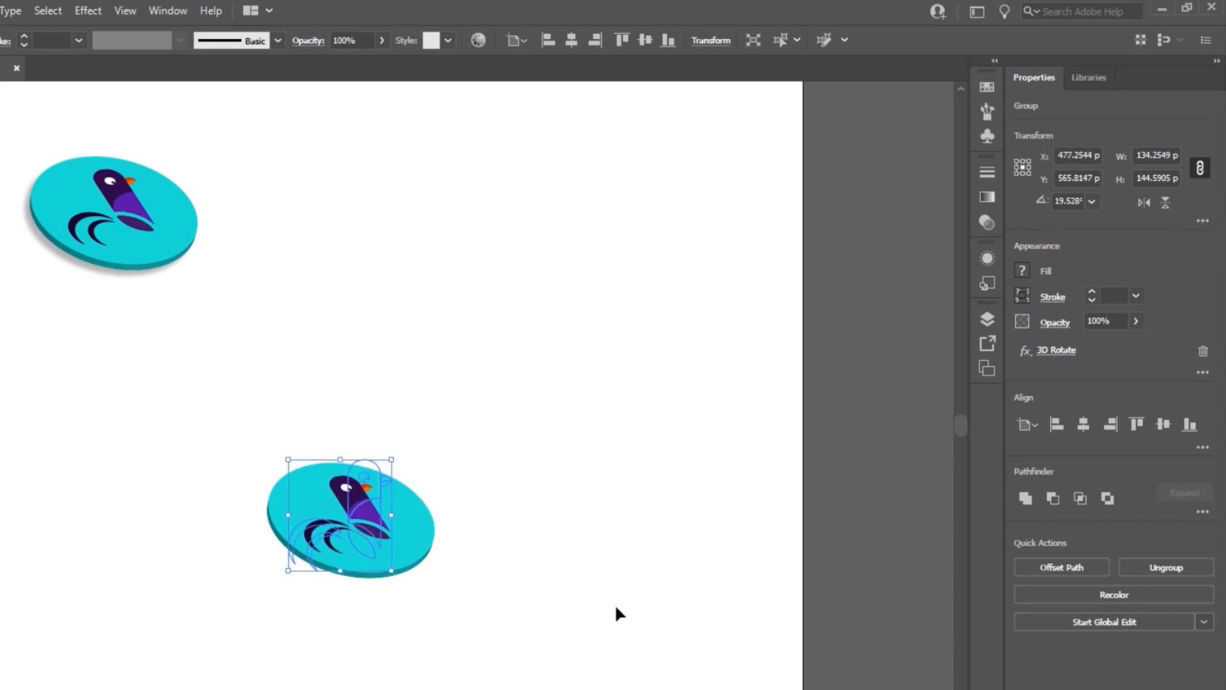
key("Down")
key("Down")
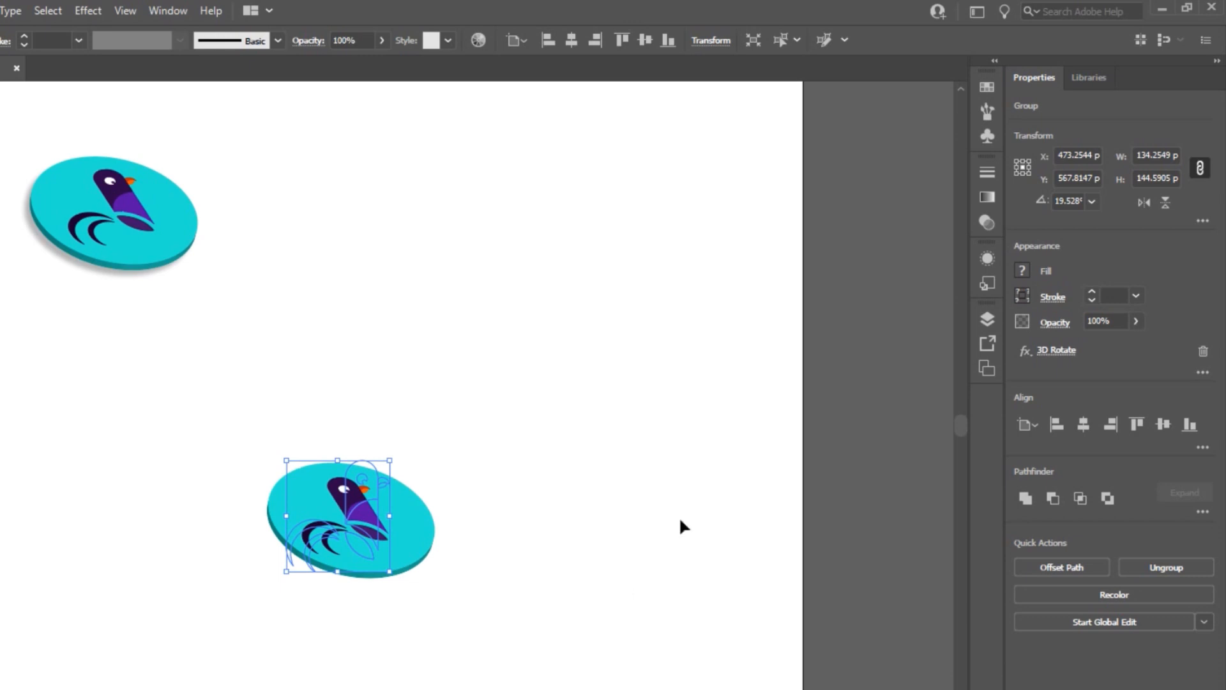
left_click(680, 516)
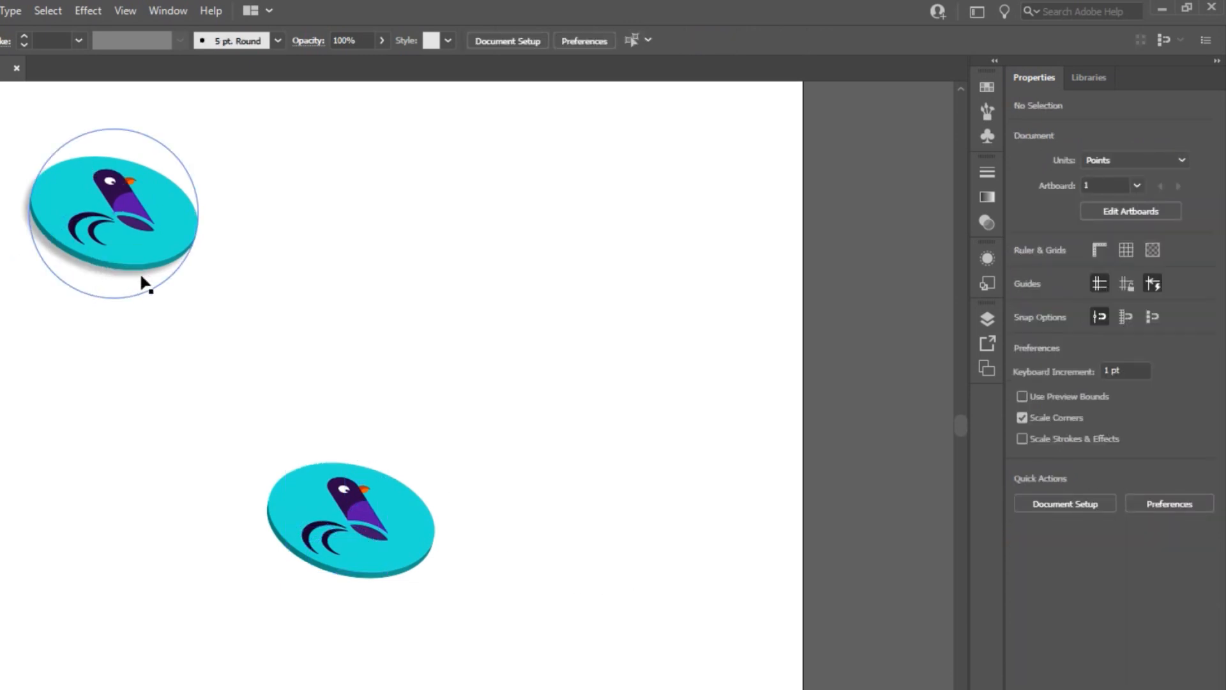
- Add a Multiply drop shadow to the lower disc and try it at 80% opacity
left_click(418, 554)
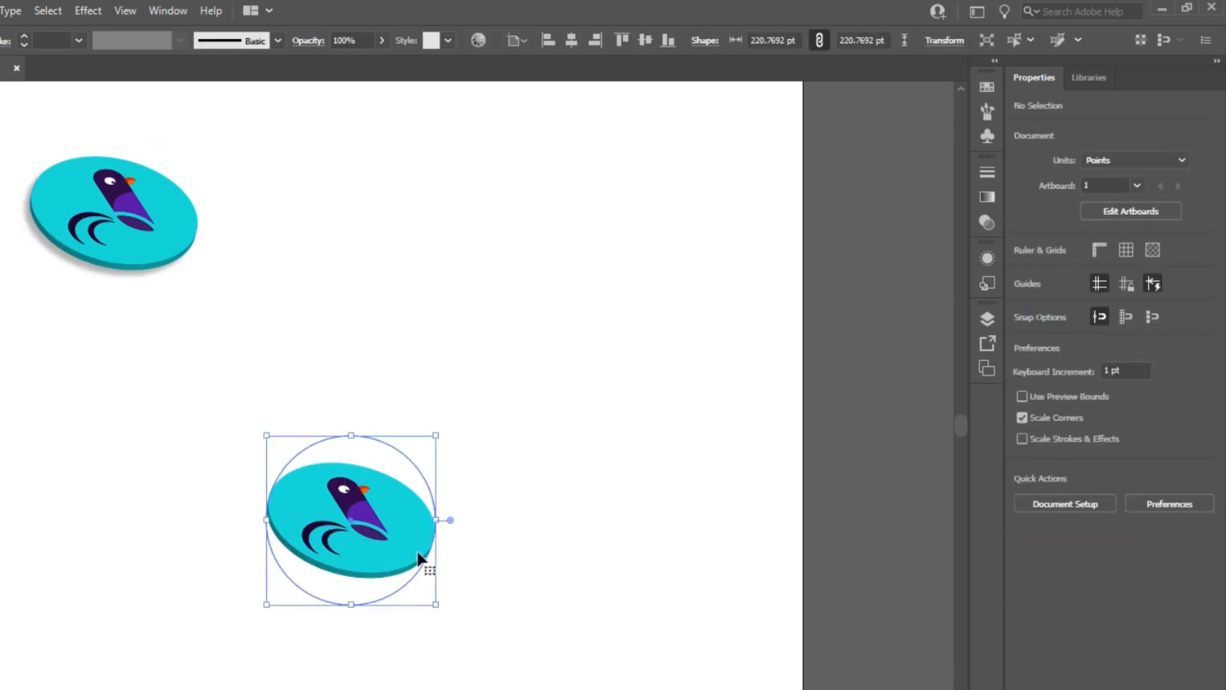
left_click(88, 11)
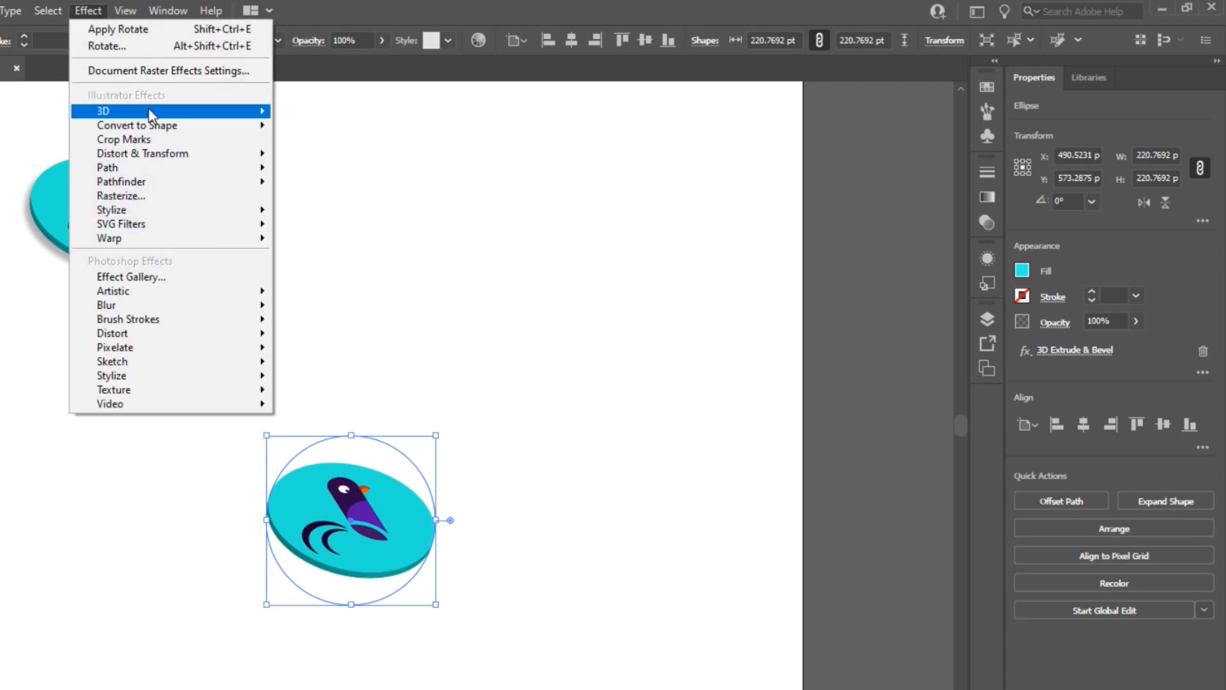
mouse_move(160, 211)
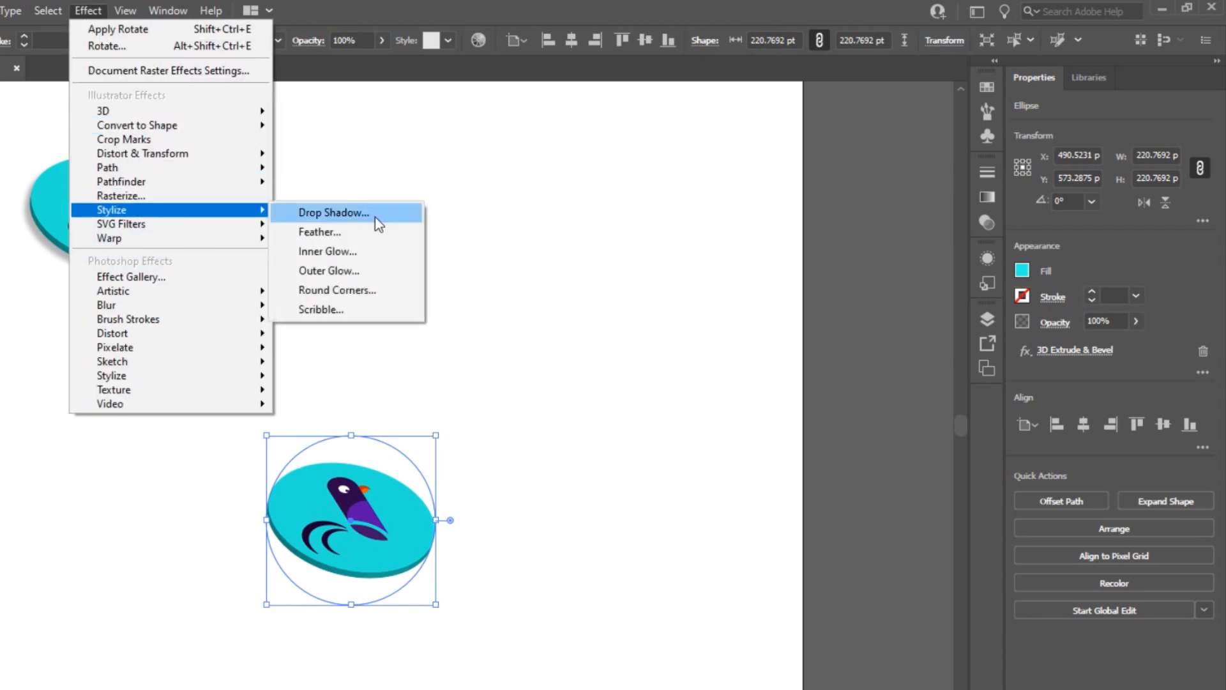
left_click(363, 218)
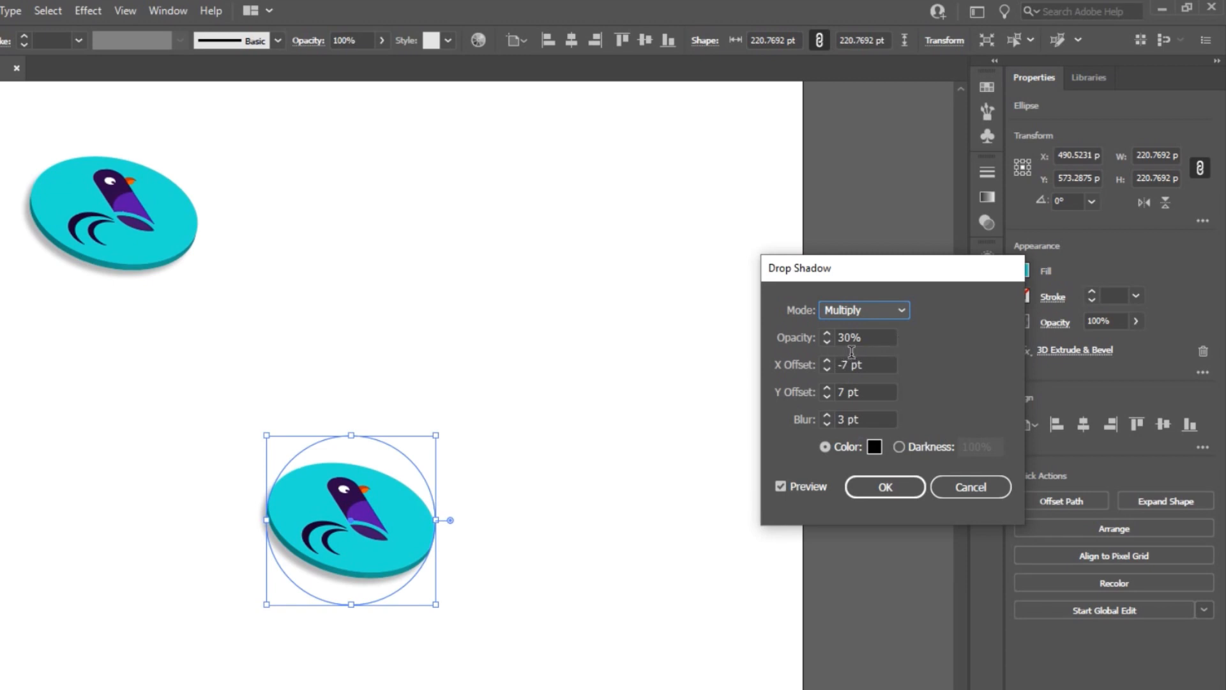
key("Tab")
type("80")
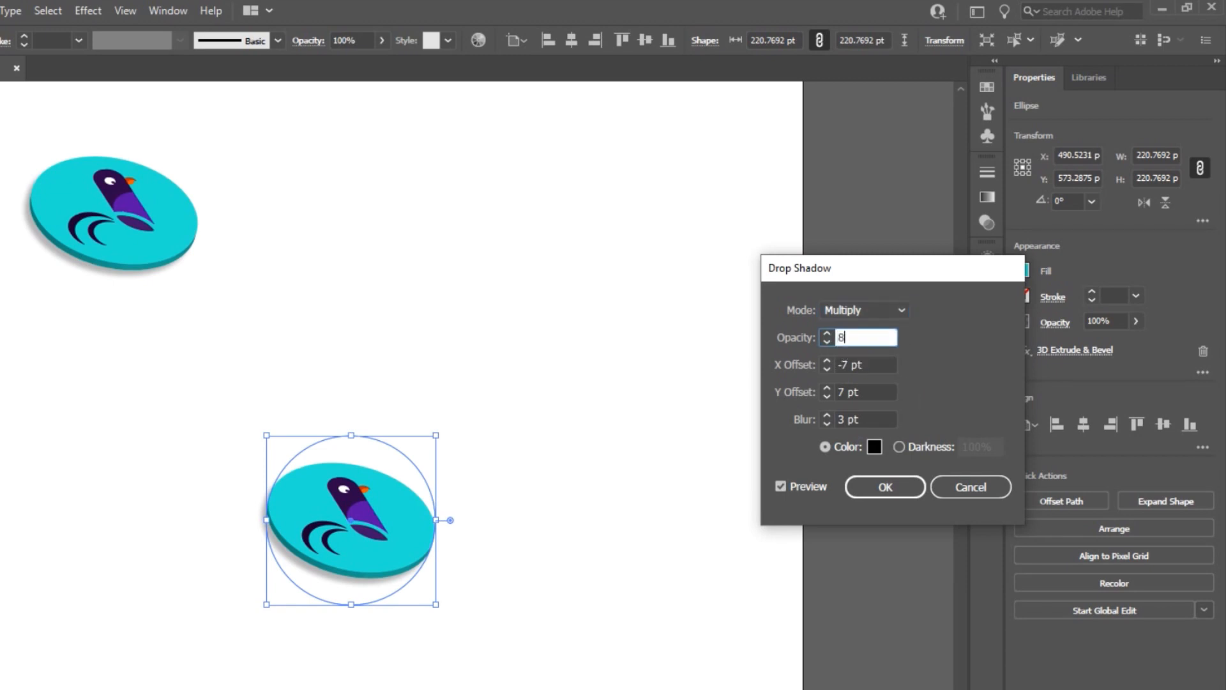
left_click(883, 368)
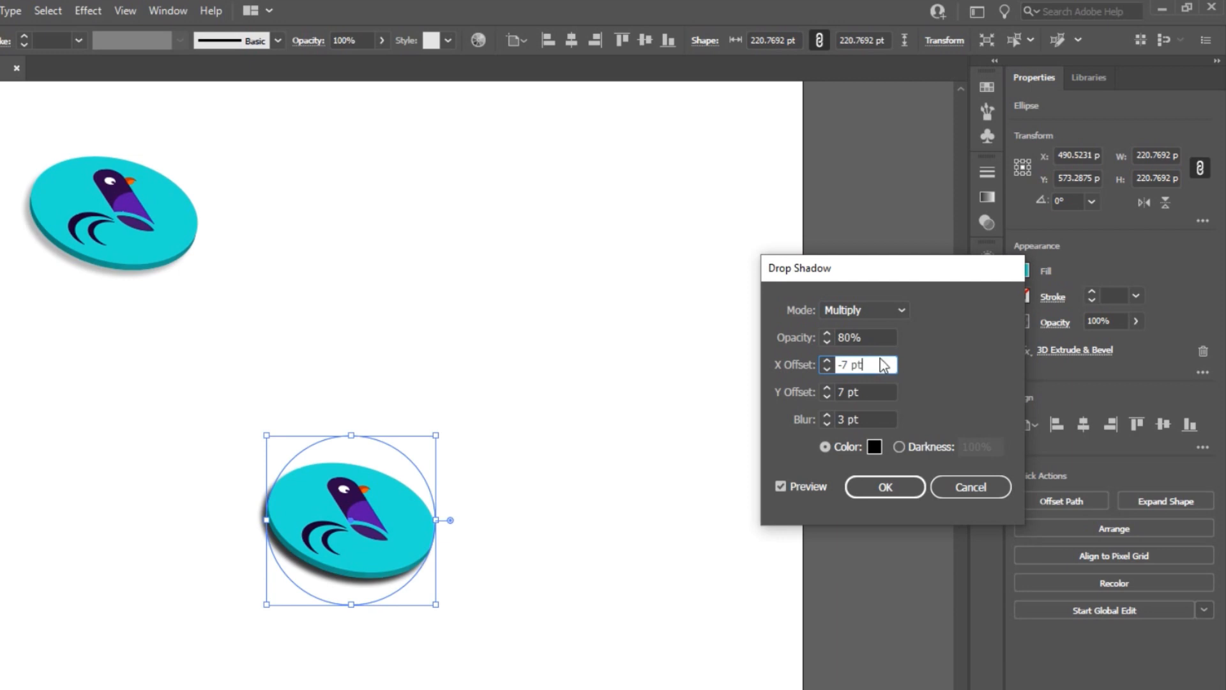
- Set the drop shadow's opacity to 30% and apply it with a -7 pt X offset, 7 pt Y offset and 3 pt blur
key("shift+Tab")
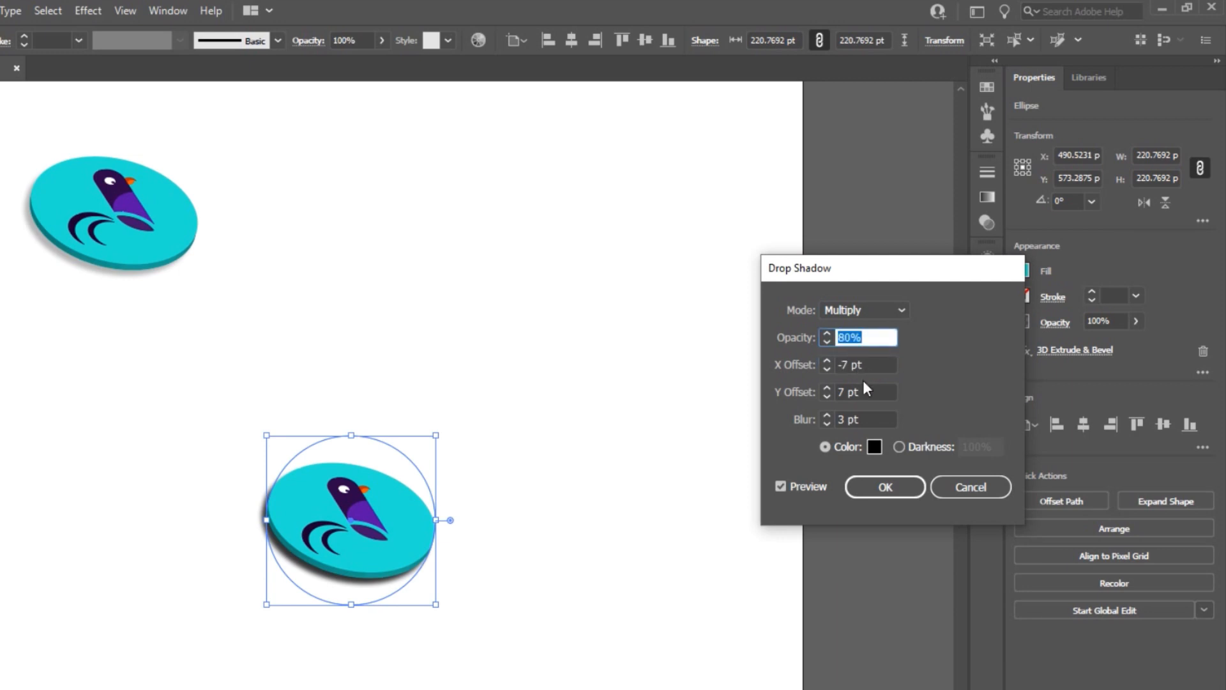
type("30")
left_click(879, 429)
left_click(876, 483)
left_click(633, 454)
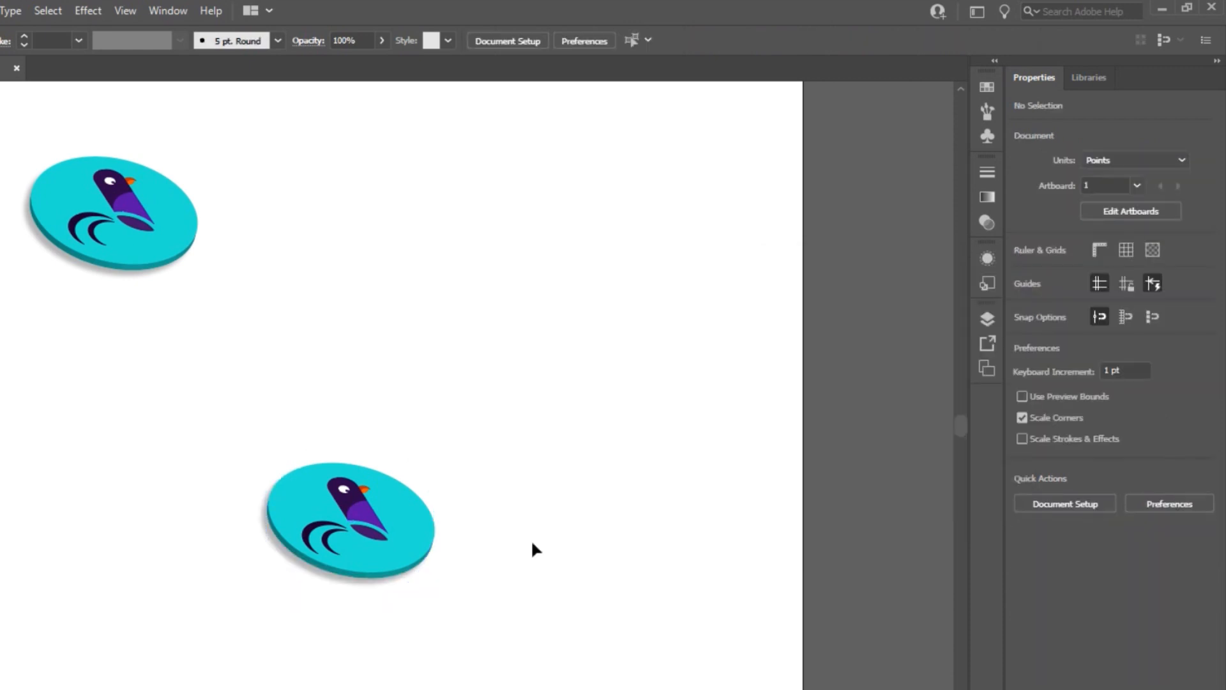
- Move the finished disc together with its bird to the left, below the upper icon, and deselect them
left_click_drag(184, 410, 451, 598)
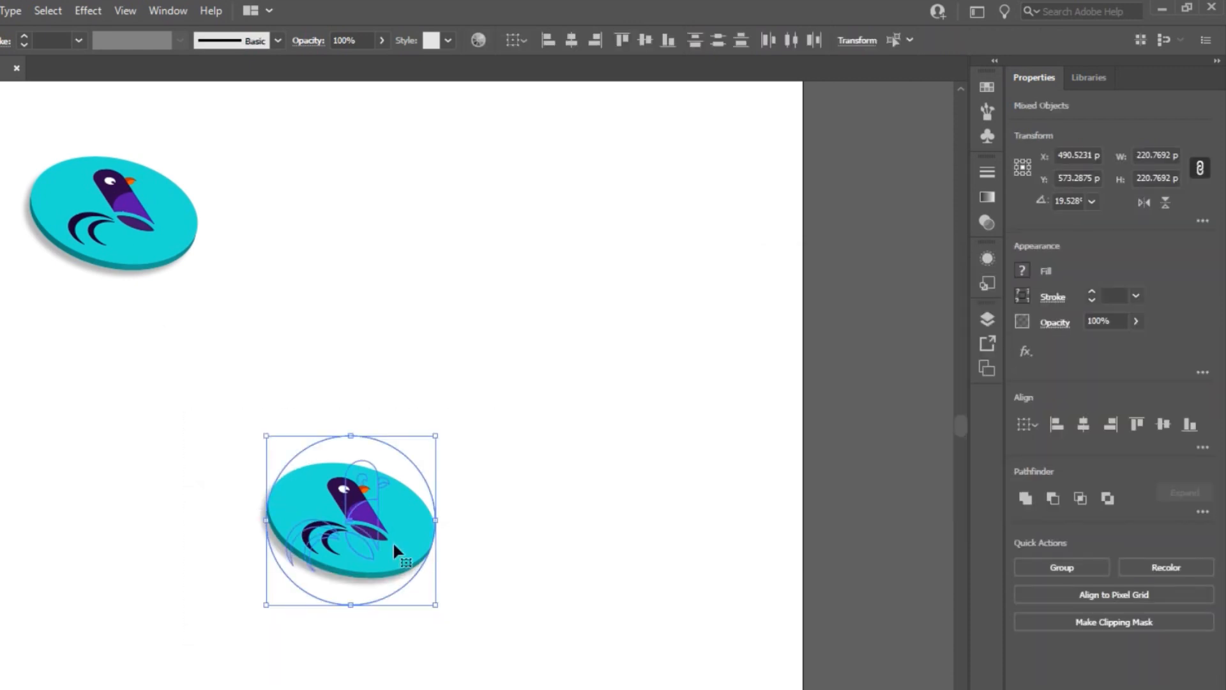
left_click_drag(393, 541, 131, 520)
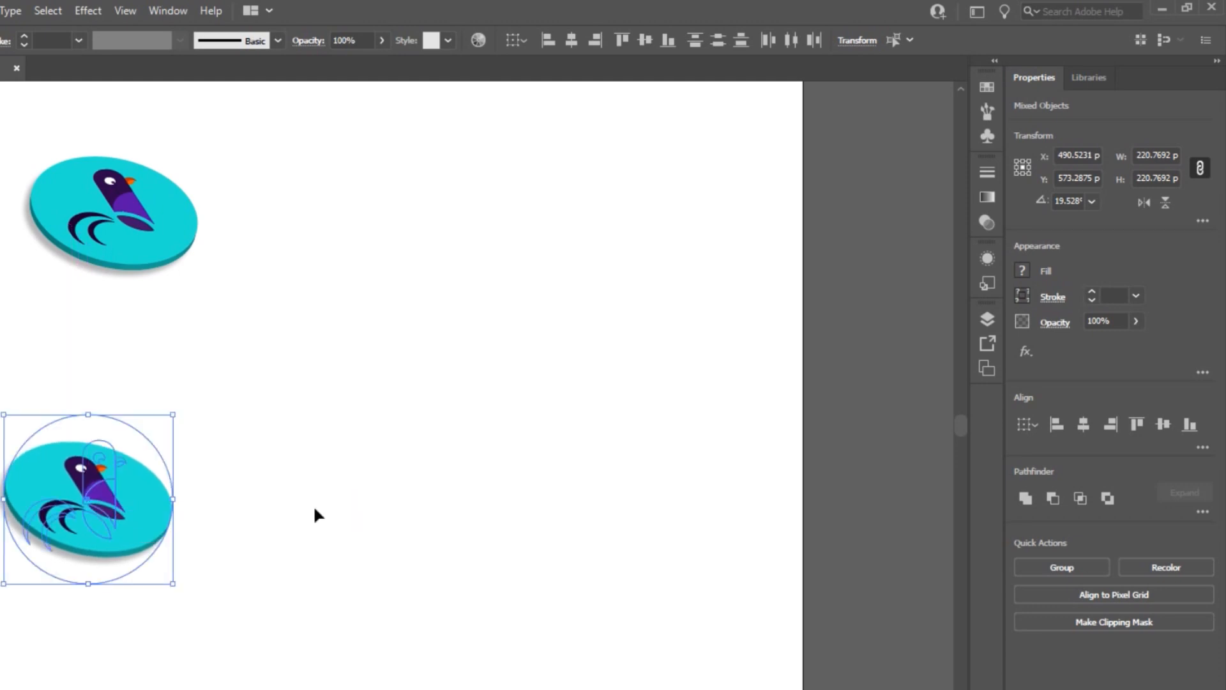
left_click(396, 454)
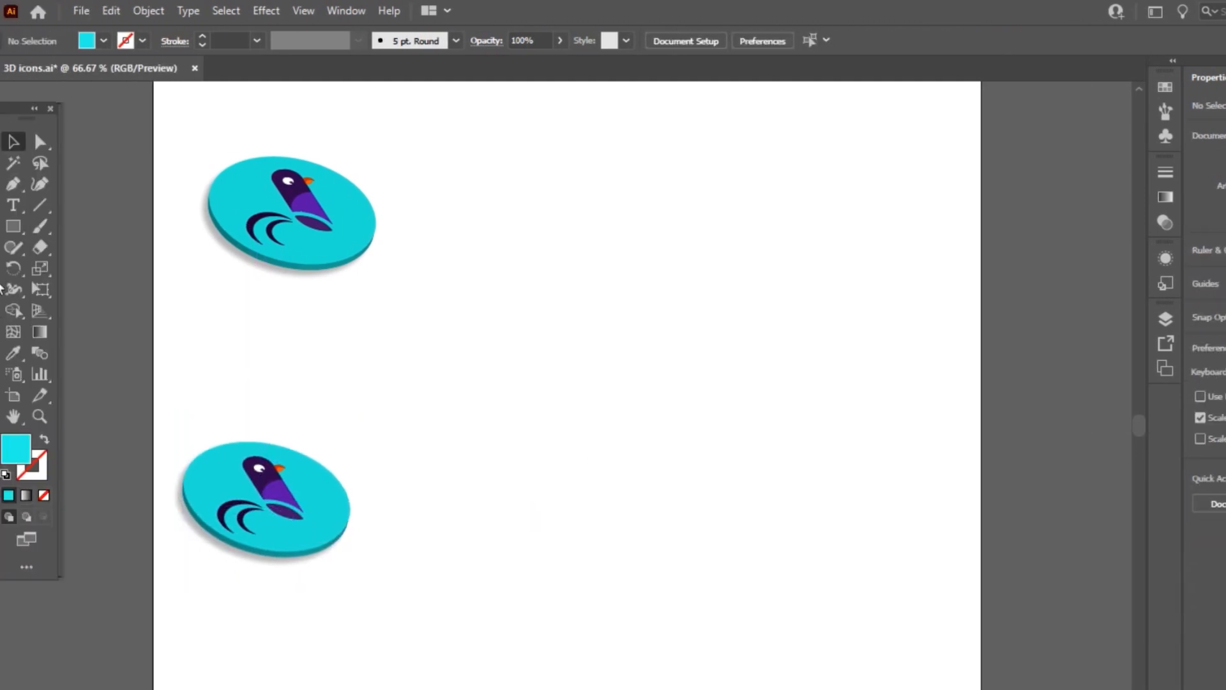
- Draw a wide horizontal turquoise rectangle in the empty area to the right of the two icons
left_click(13, 226)
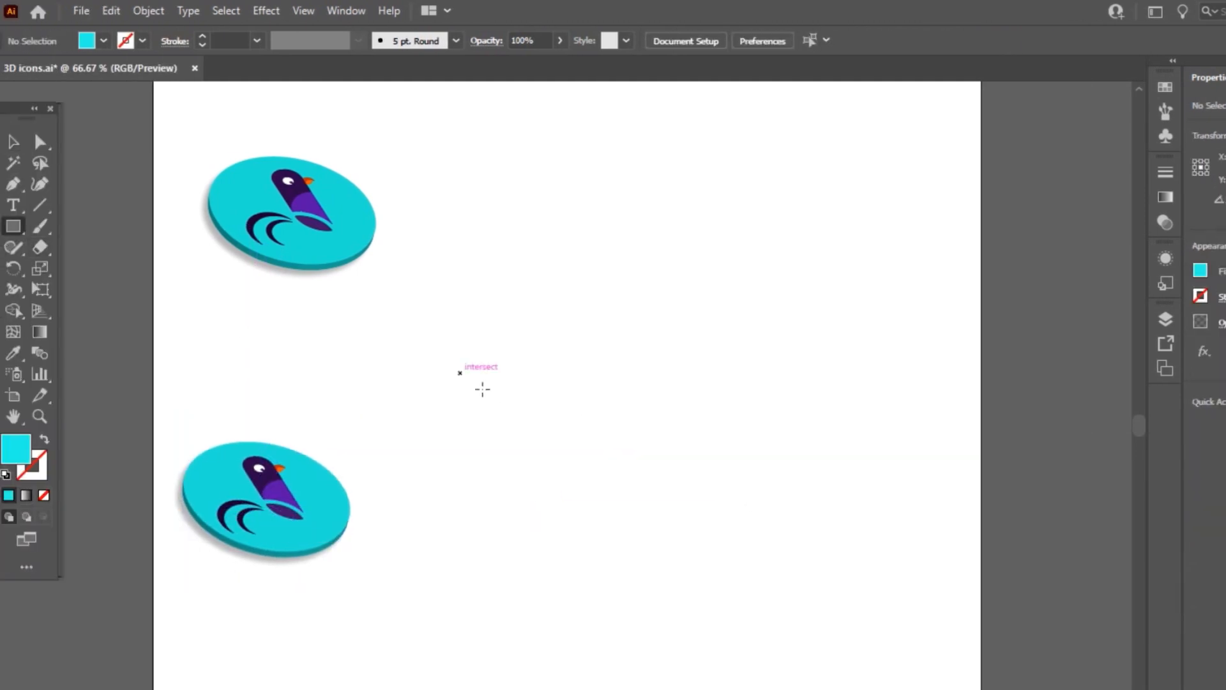
left_click_drag(460, 373, 931, 468)
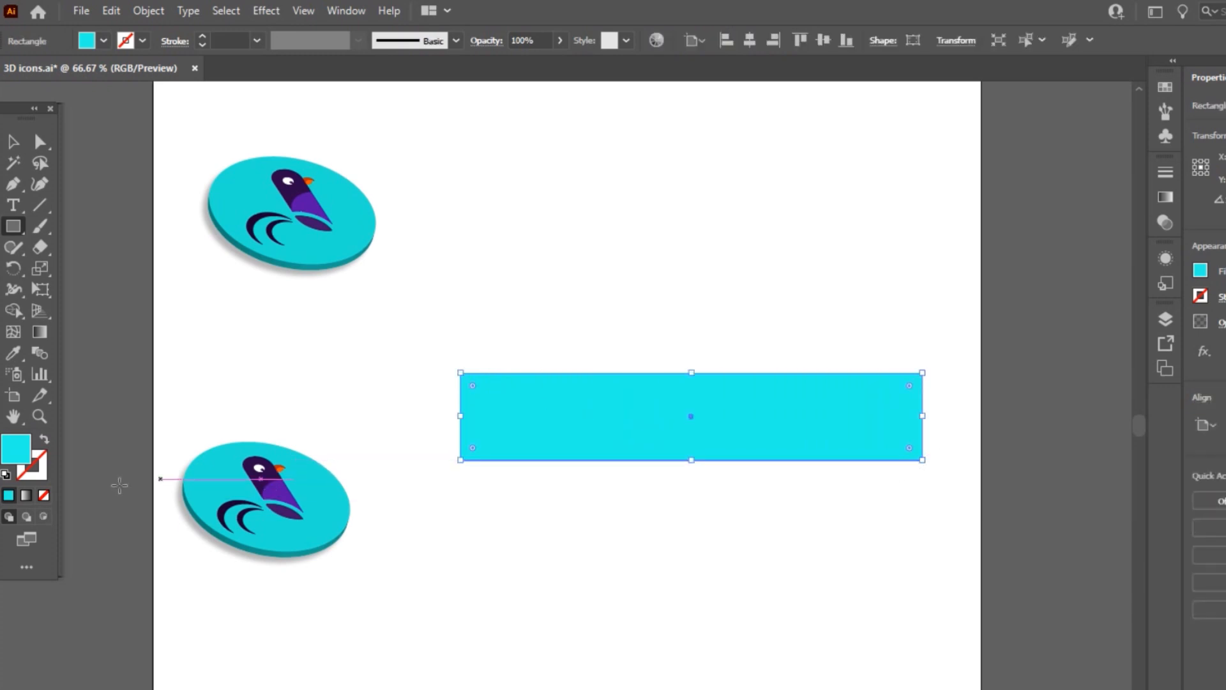
- Change the wide rectangle's fill colour from turquoise to orange, about F29A25
double_click(27, 447)
left_click_drag(1102, 492, 1106, 578)
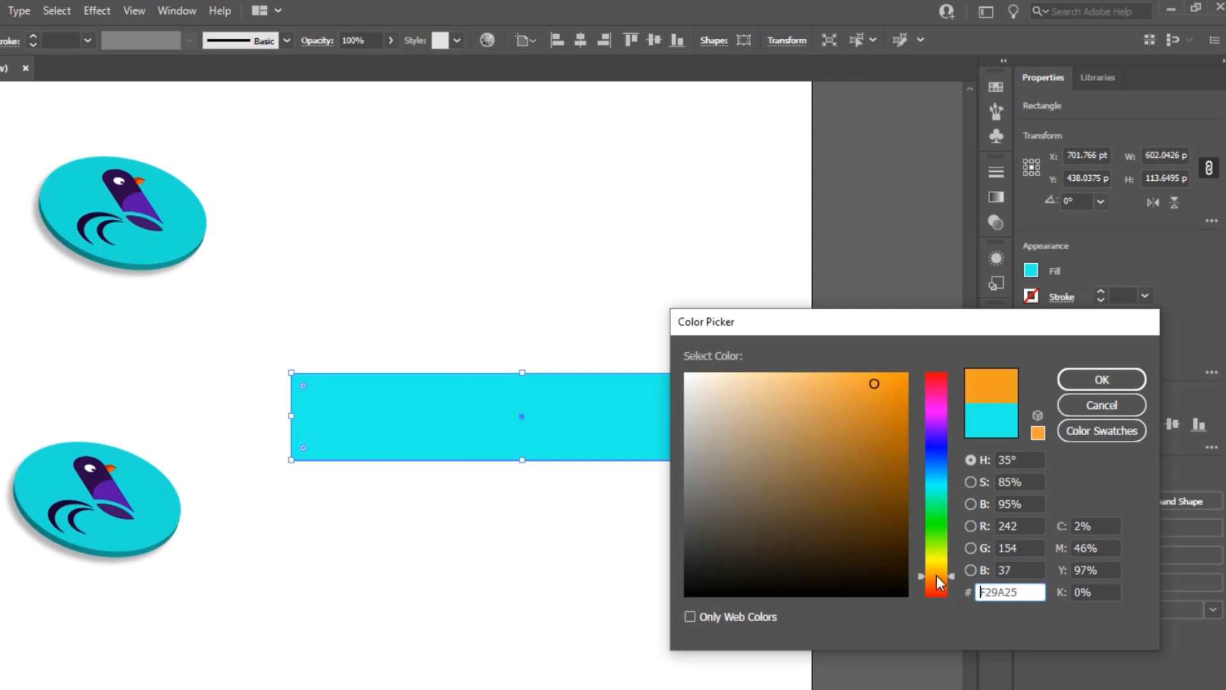
left_click(1101, 380)
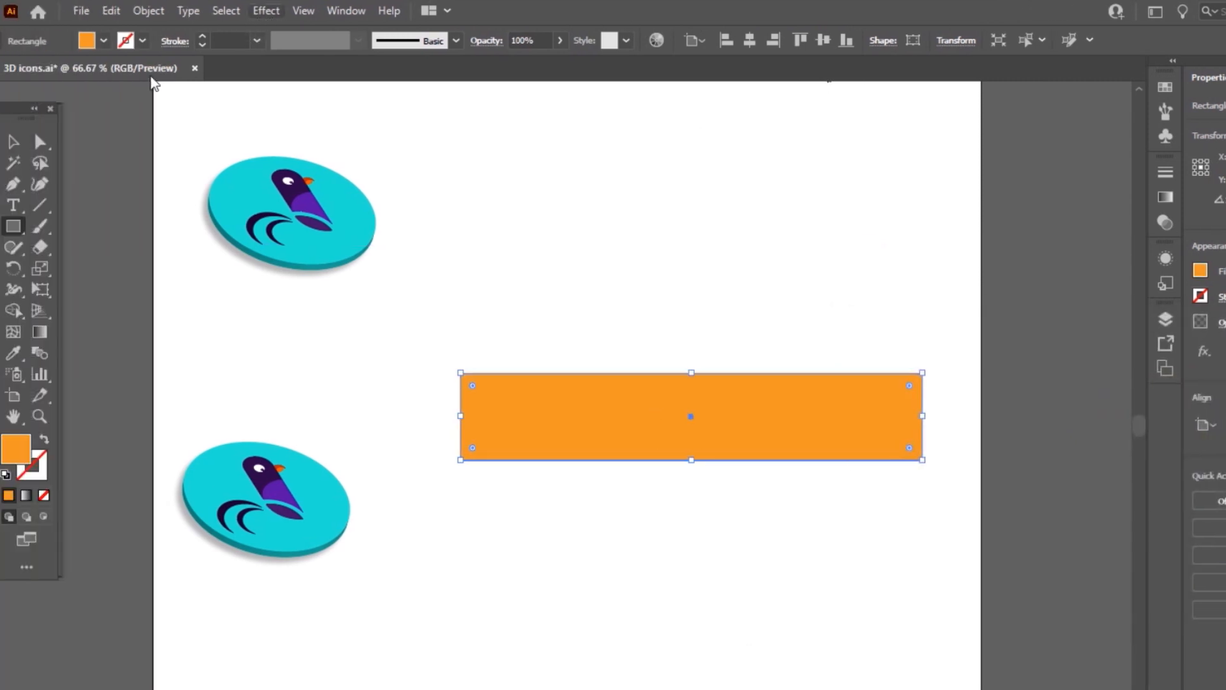
- Add the point text "stay inspired" in the empty area below the orange rectangle
left_click(12, 205)
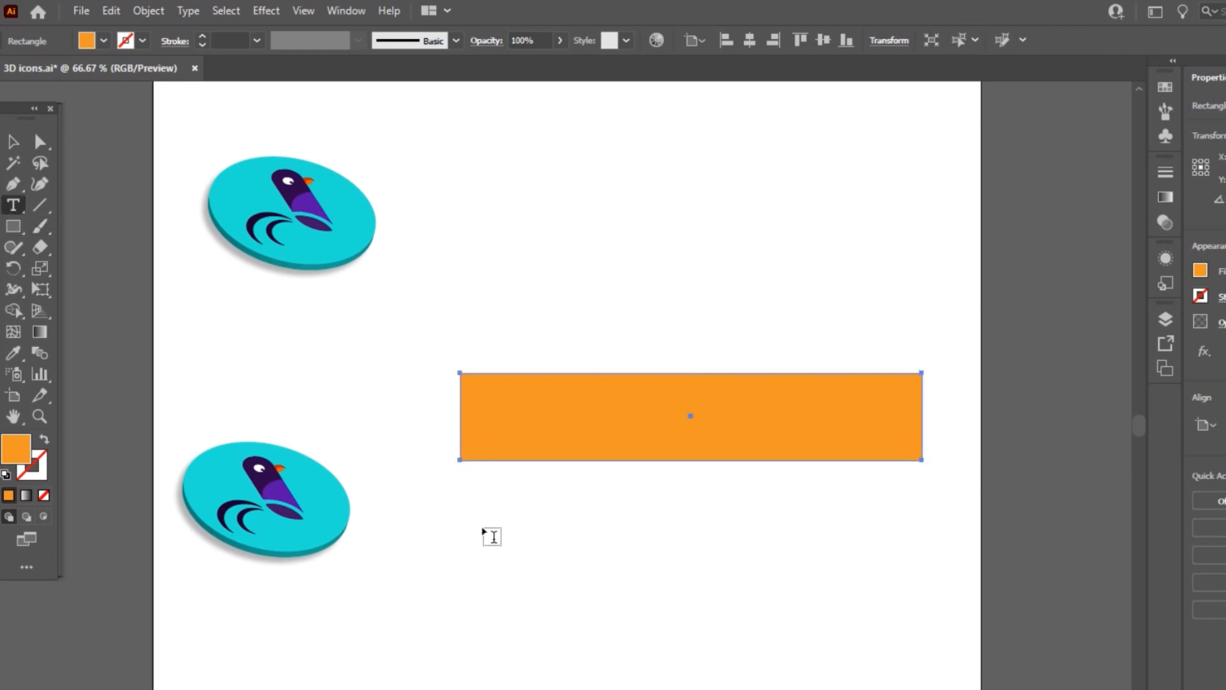
left_click(484, 529)
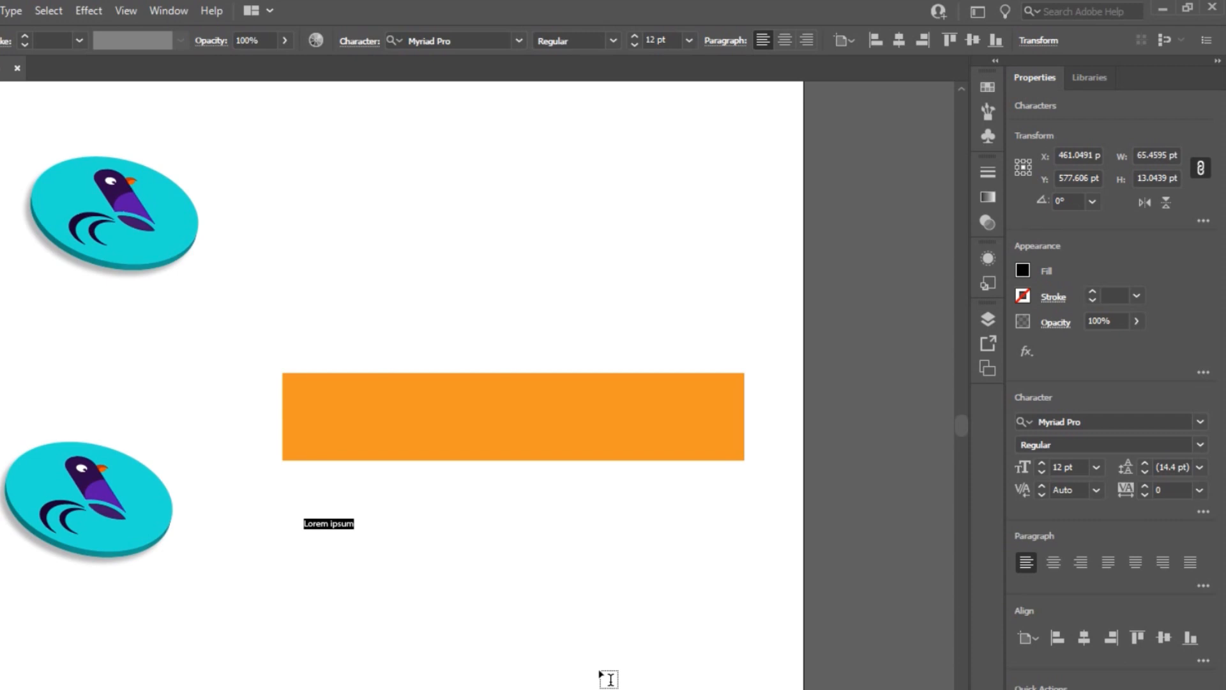
type("stay inspired")
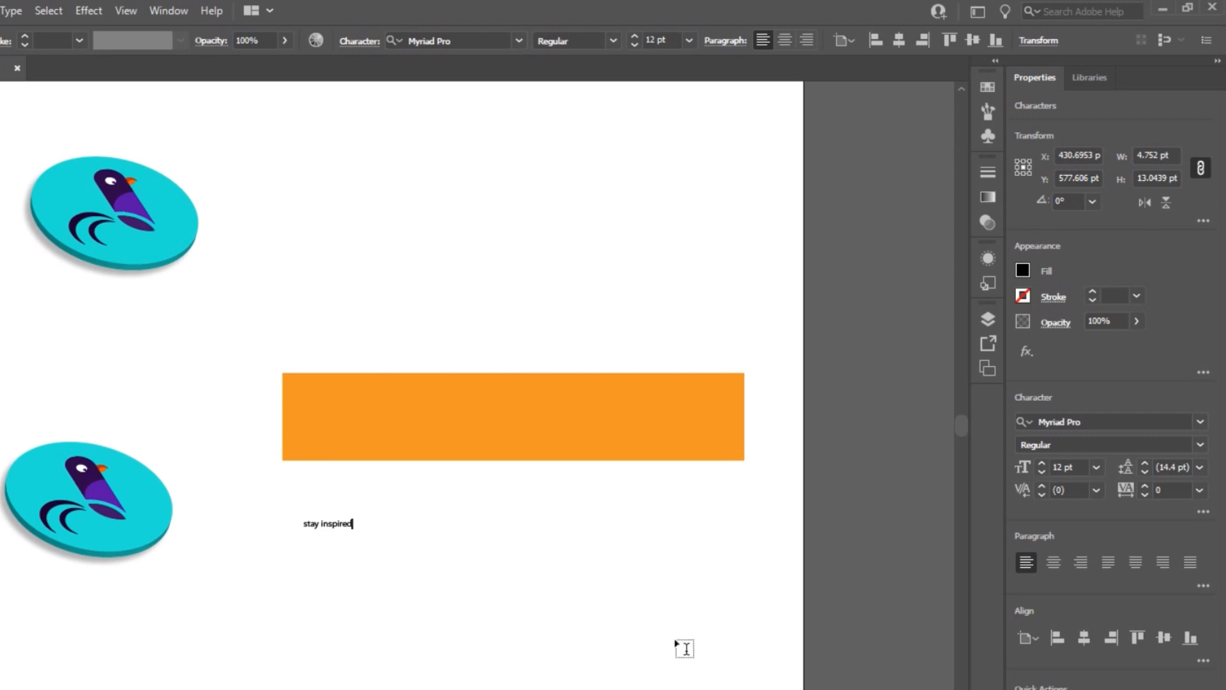
- Enlarge the "stay inspired" text to 73 pt and set its font to Poppins Bold
triple_click(334, 527)
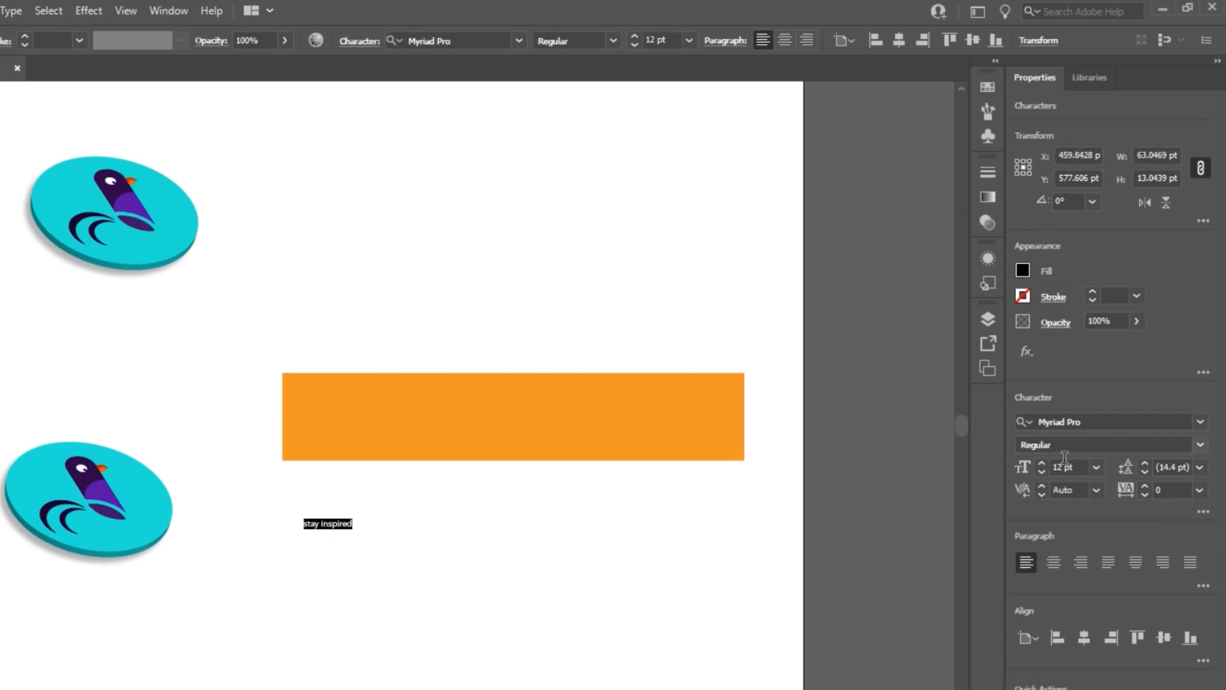
left_click(1044, 463)
left_click_drag(1046, 461, 1046, 462)
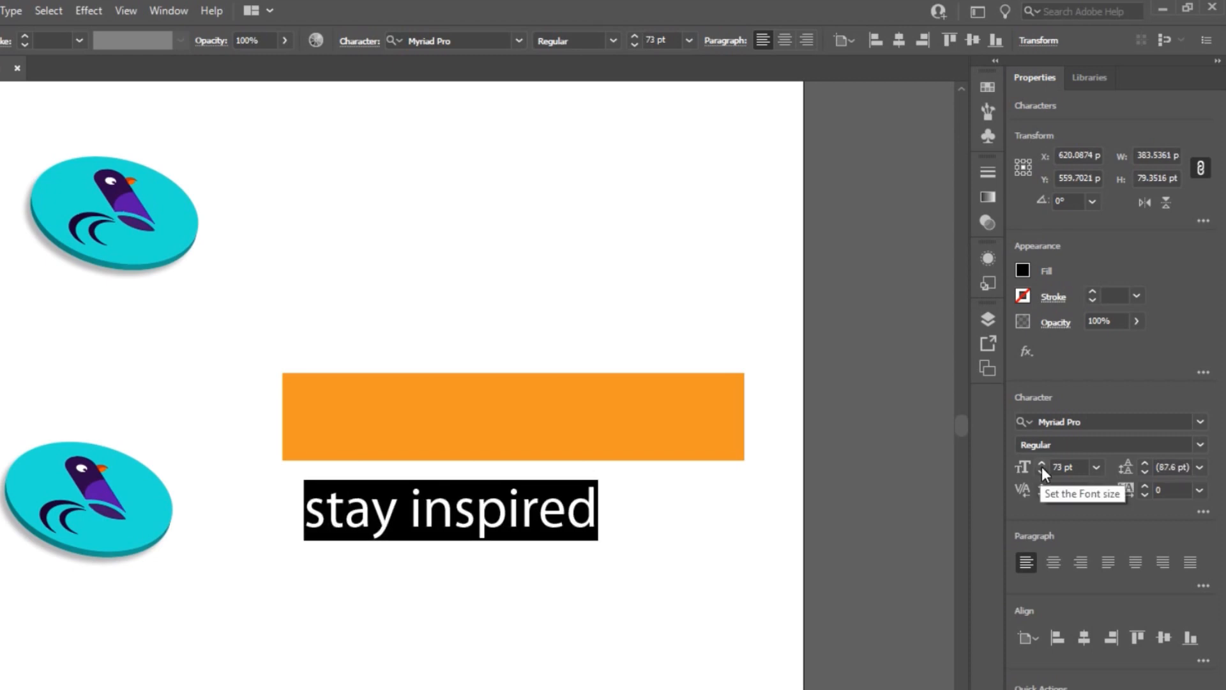
left_click(1127, 429)
type("poppins")
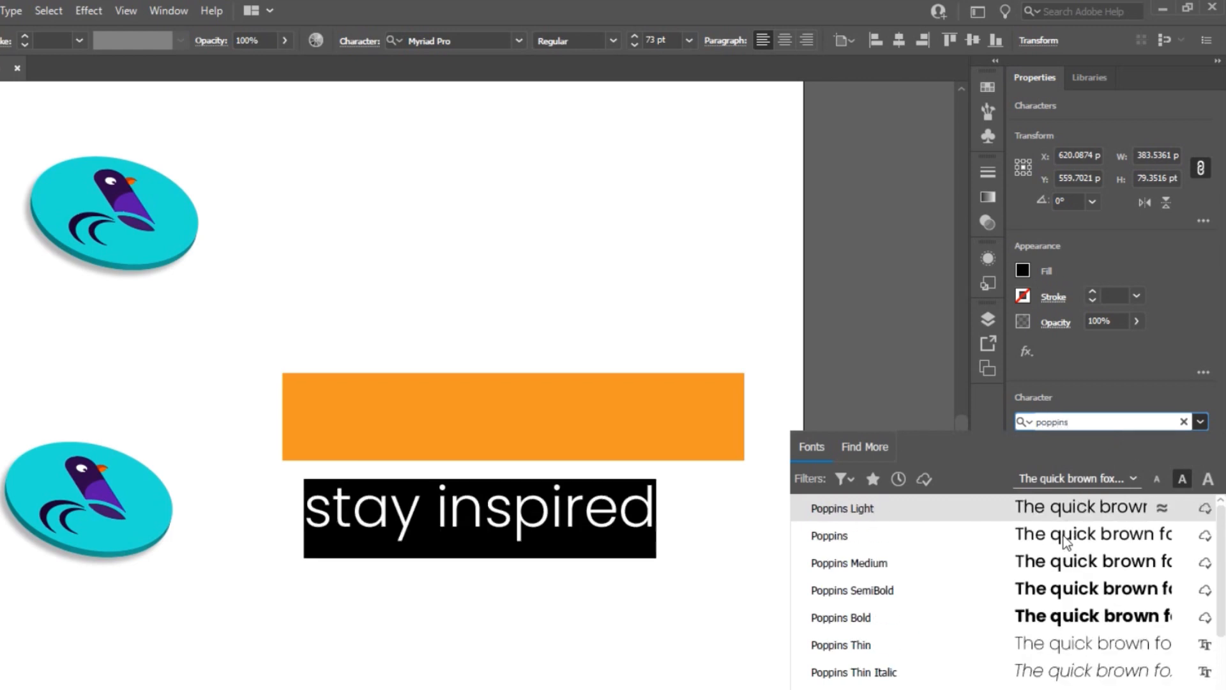
left_click(1035, 619)
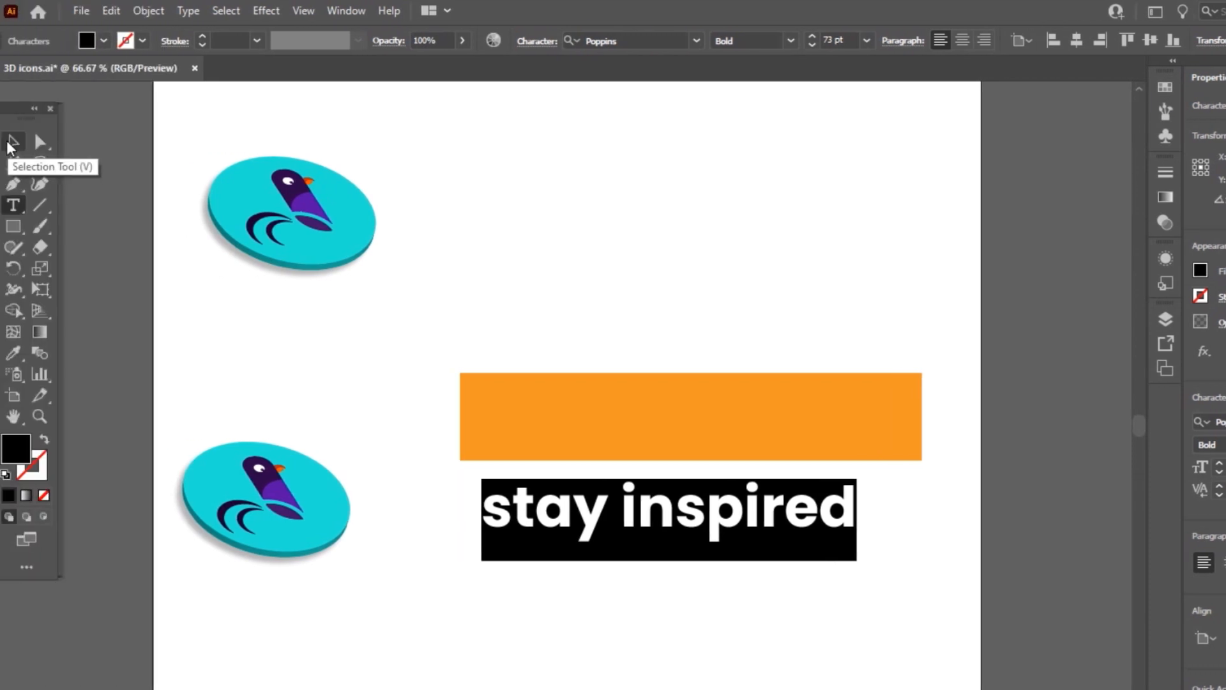
left_click(13, 140)
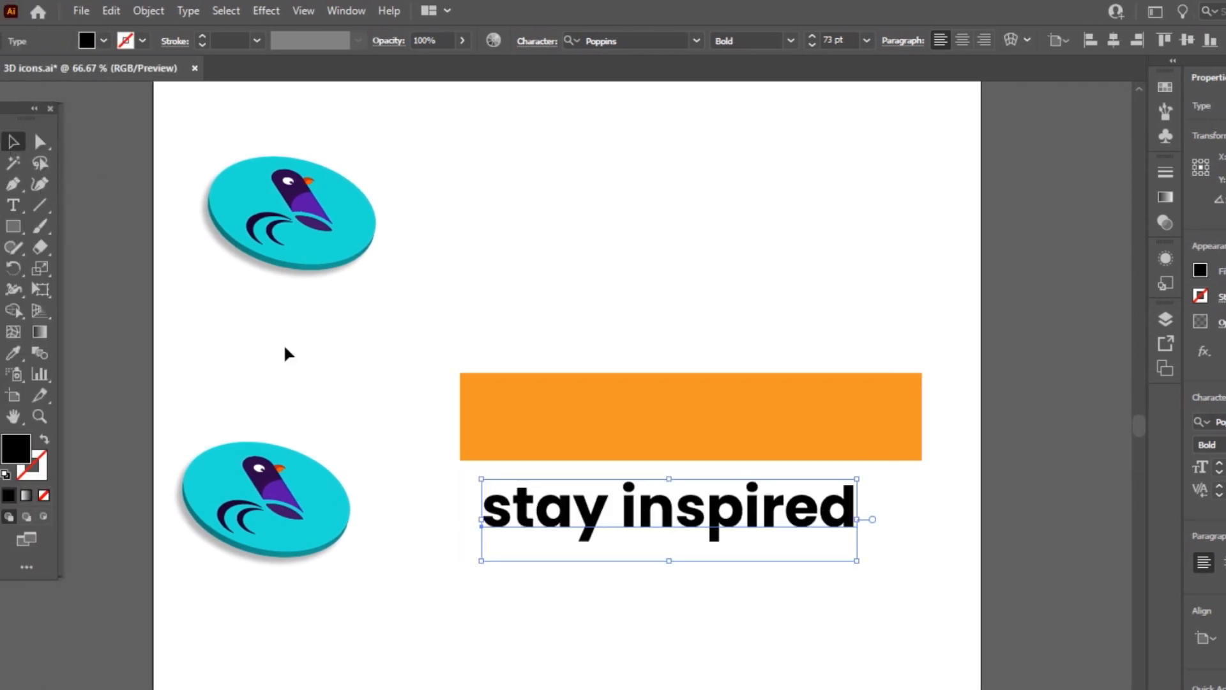
- Add a 3D Extrude & Bevel effect to the orange rectangle and rotate it to -21°, -40° and 13°
left_click(882, 433)
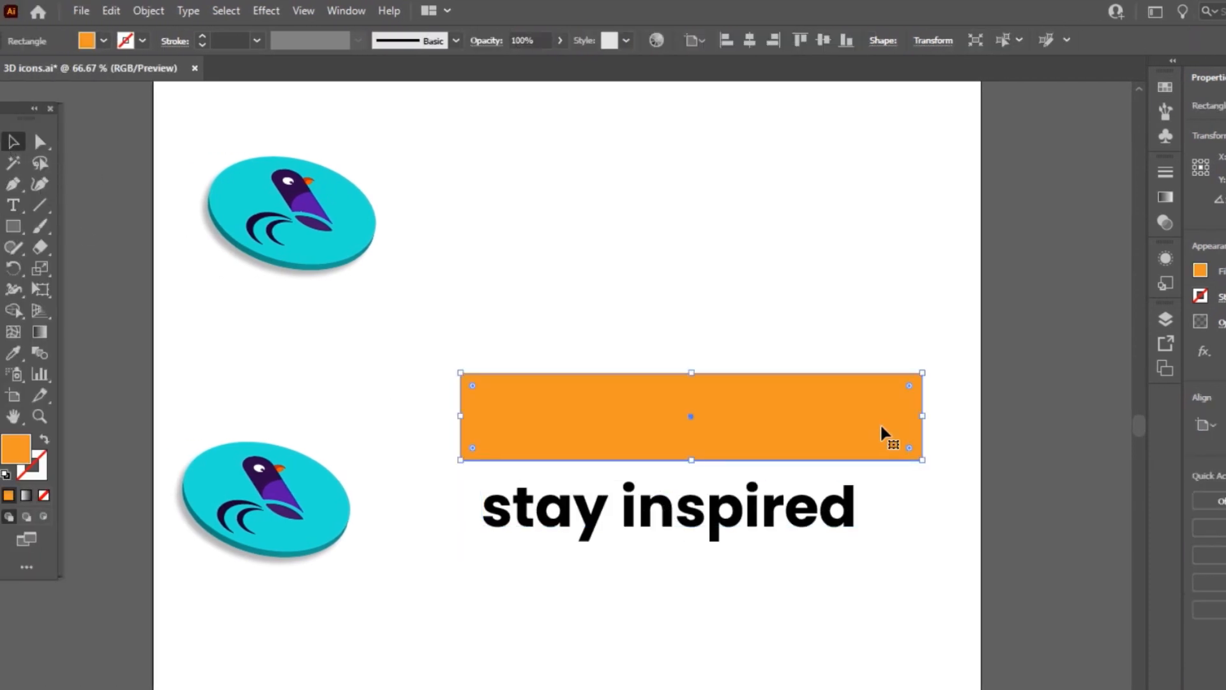
left_click(266, 11)
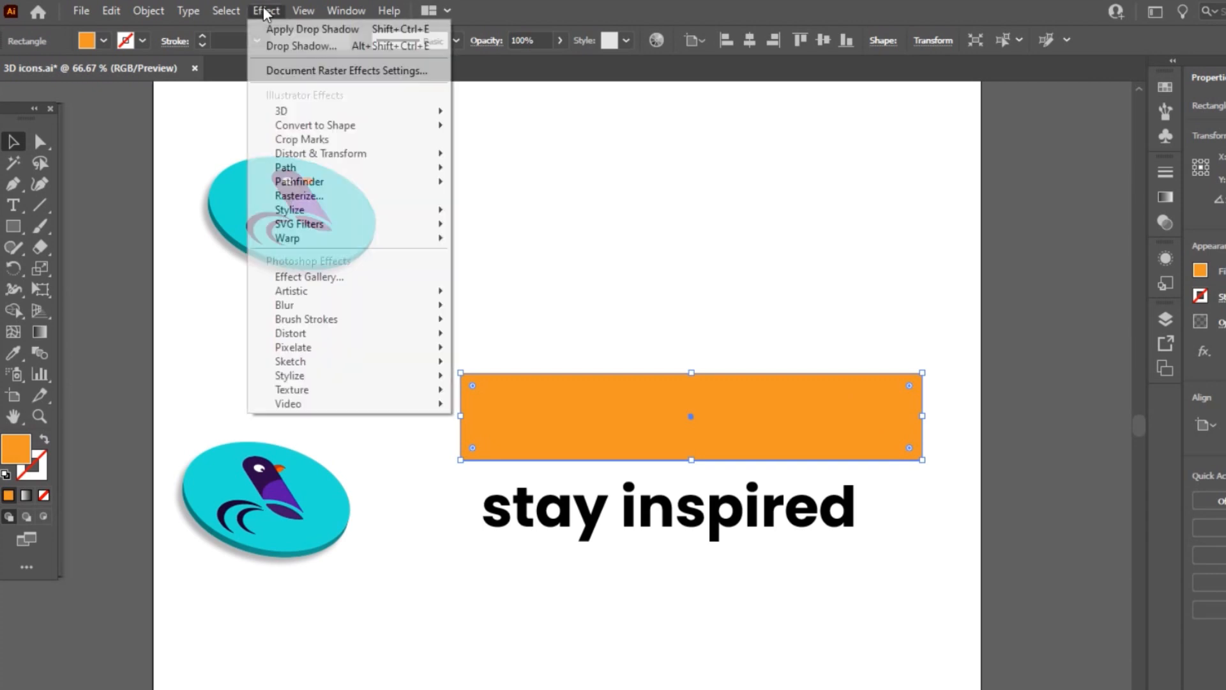
mouse_move(294, 111)
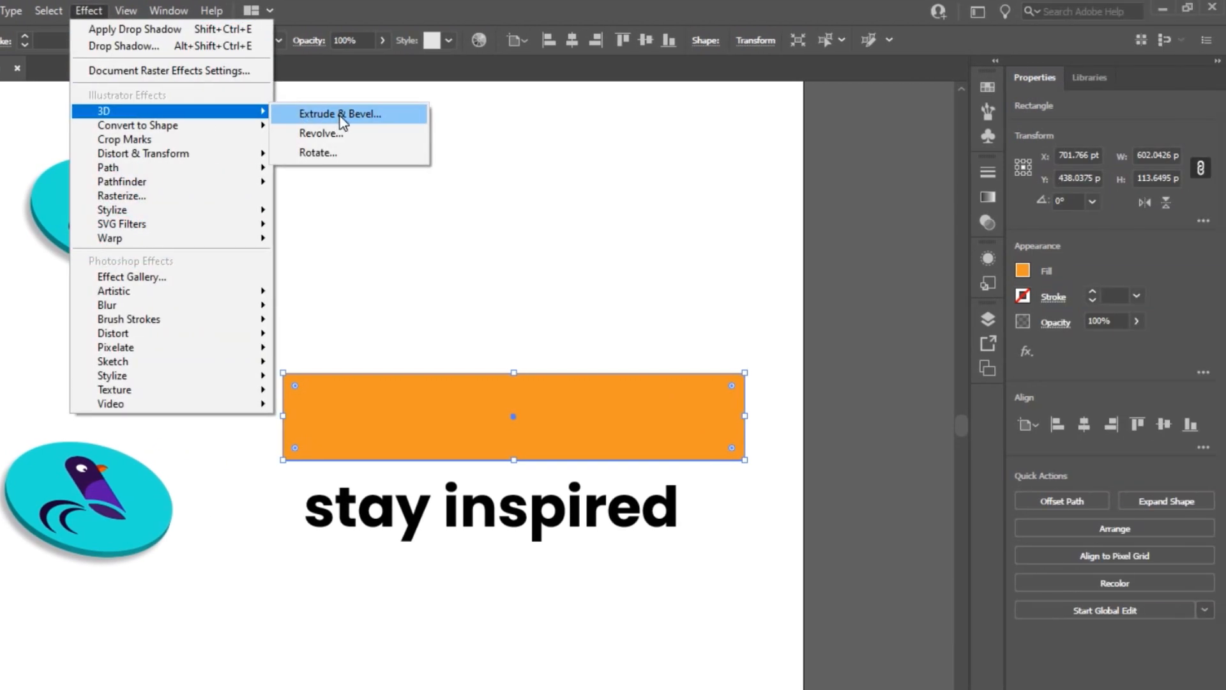
left_click(340, 114)
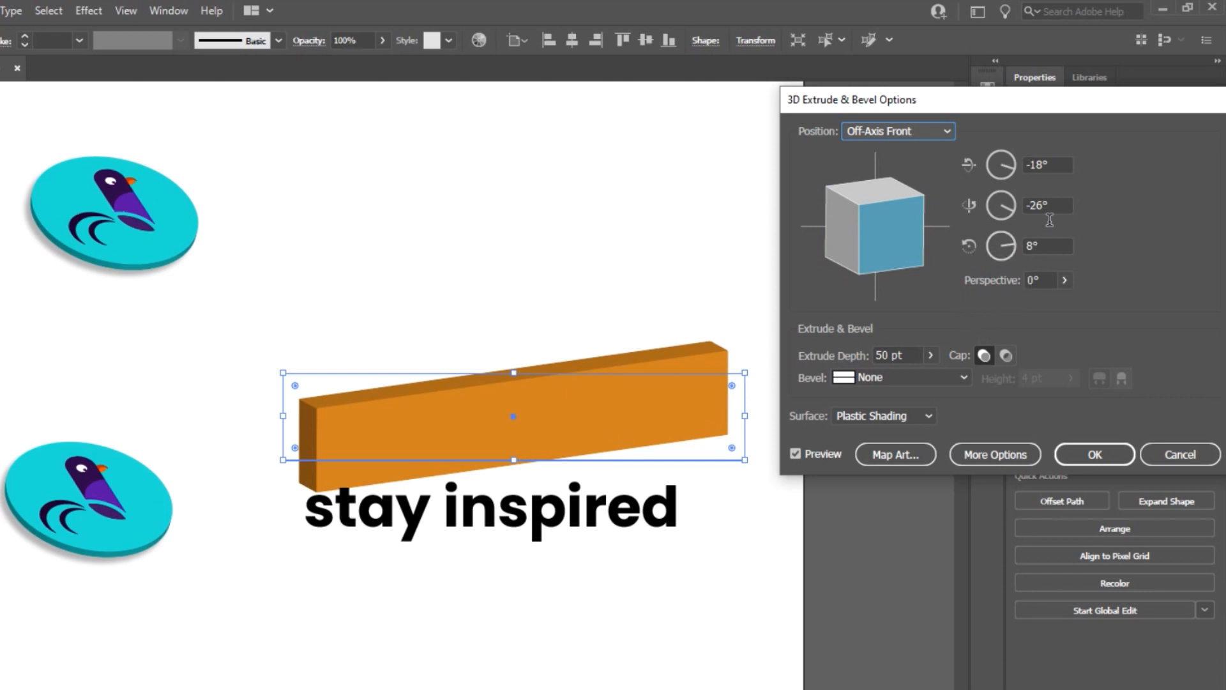
left_click_drag(870, 261, 880, 262)
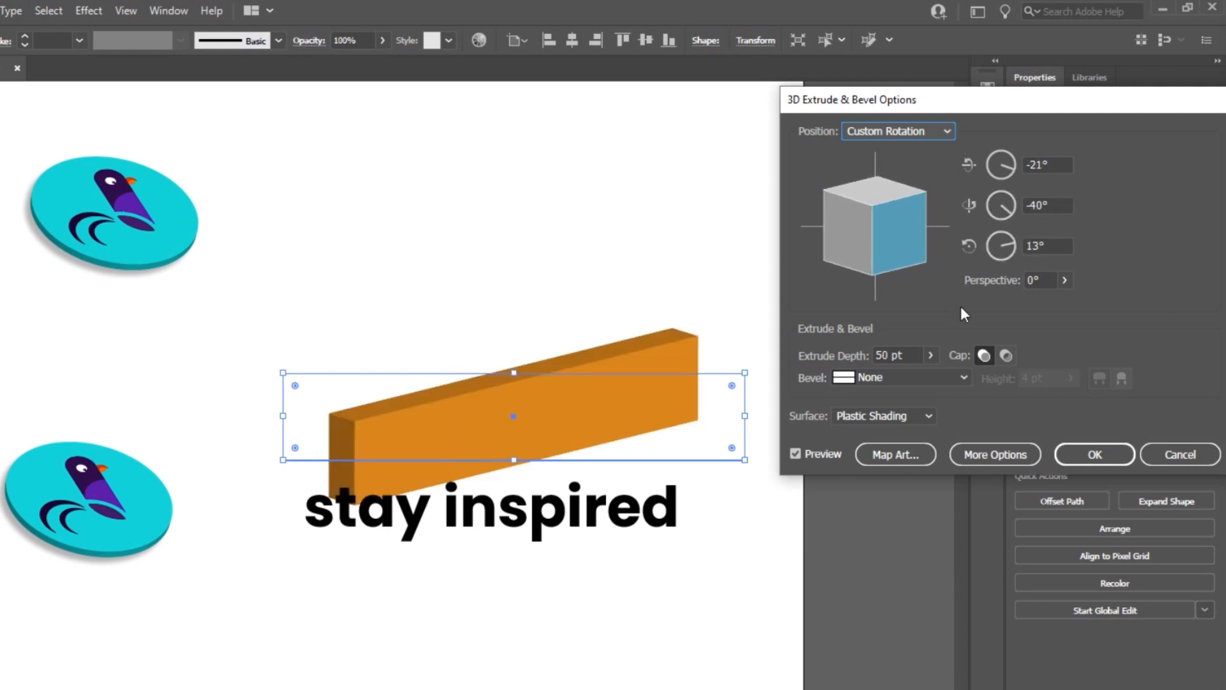
- Set the rectangle's extrude depth to 20 pt and apply the 3D effect
double_click(898, 367)
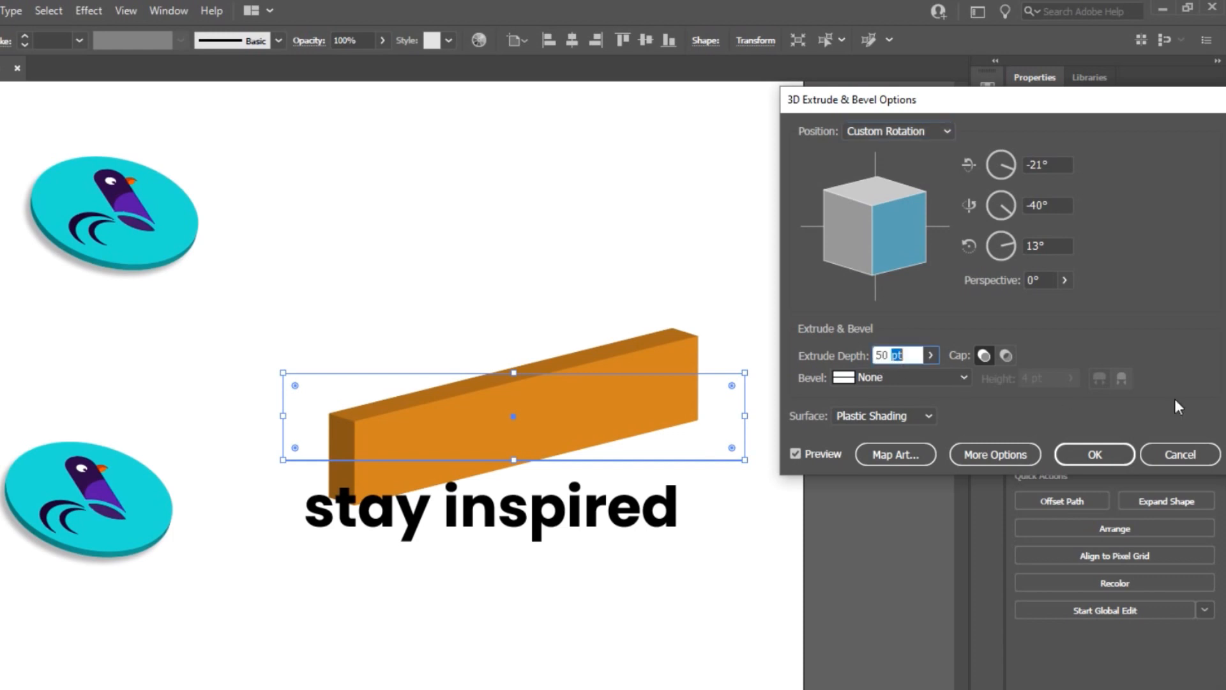
double_click(882, 355)
type("20")
left_click(1053, 249)
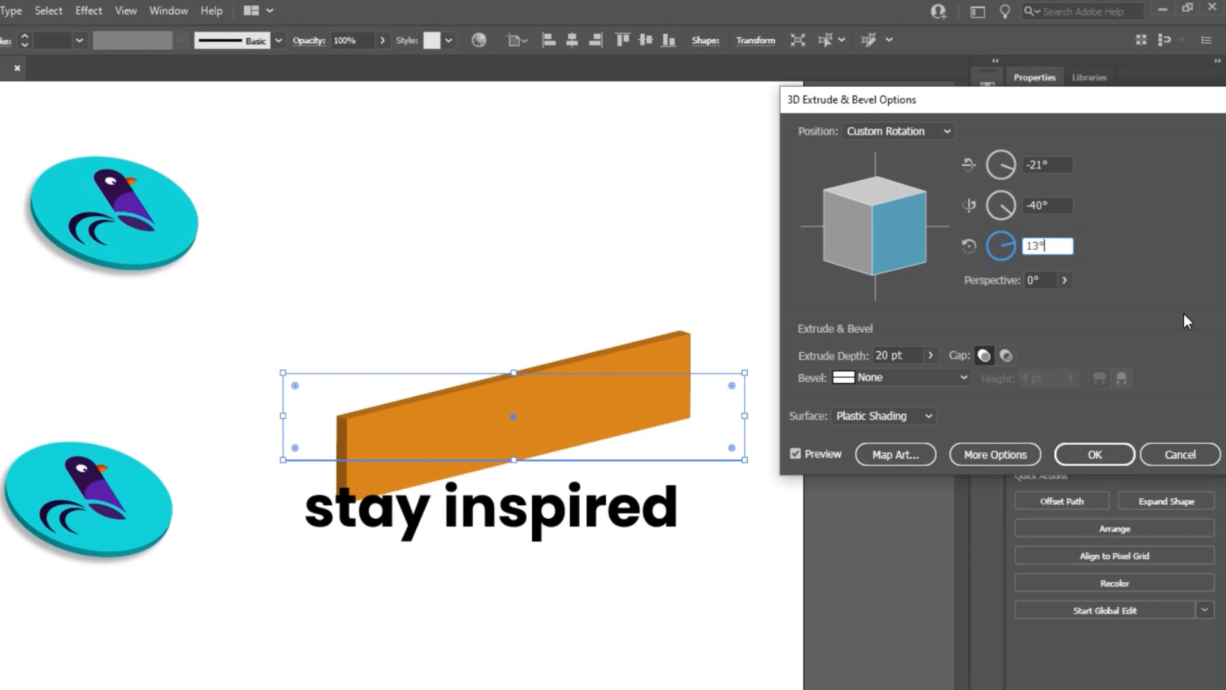
left_click(1105, 462)
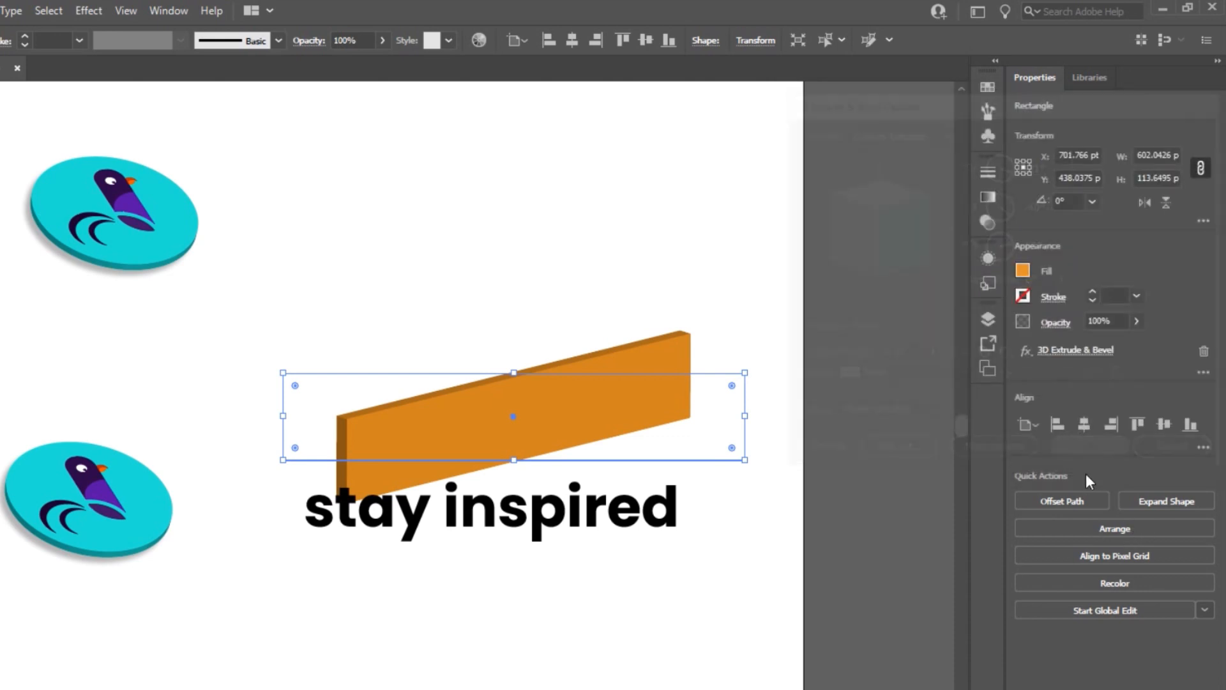
- Recolour the "stay inspired" text to bright red F91233 and deselect it
left_click(631, 536)
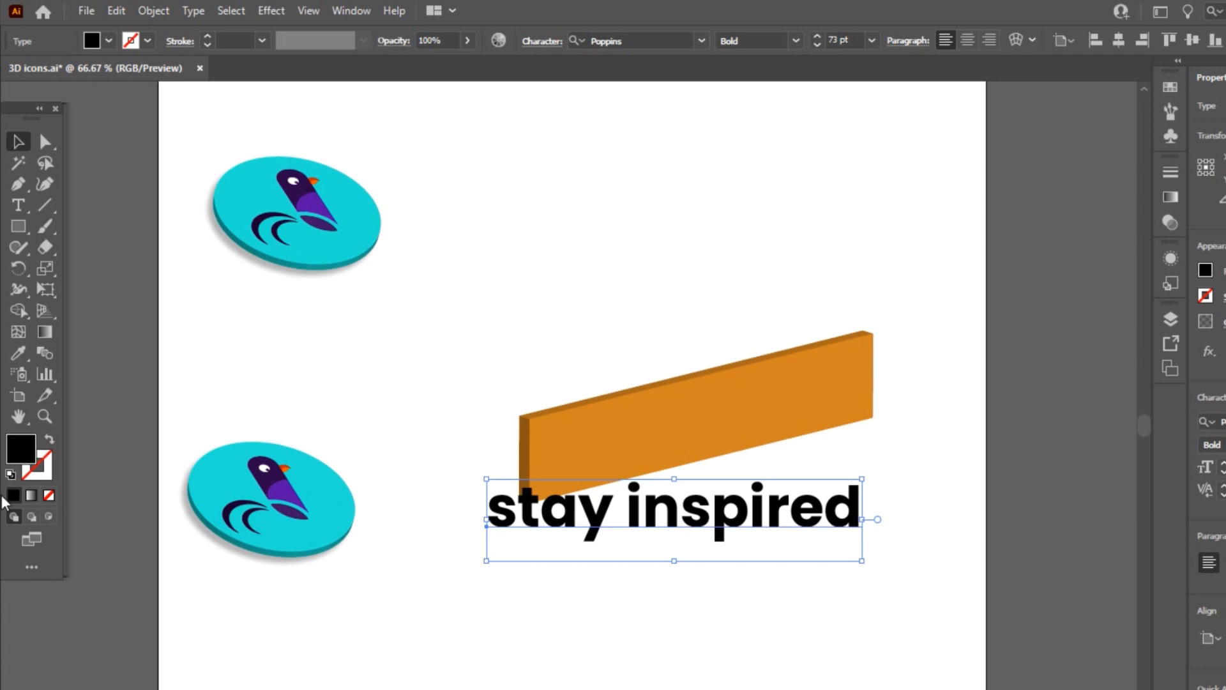
double_click(20, 449)
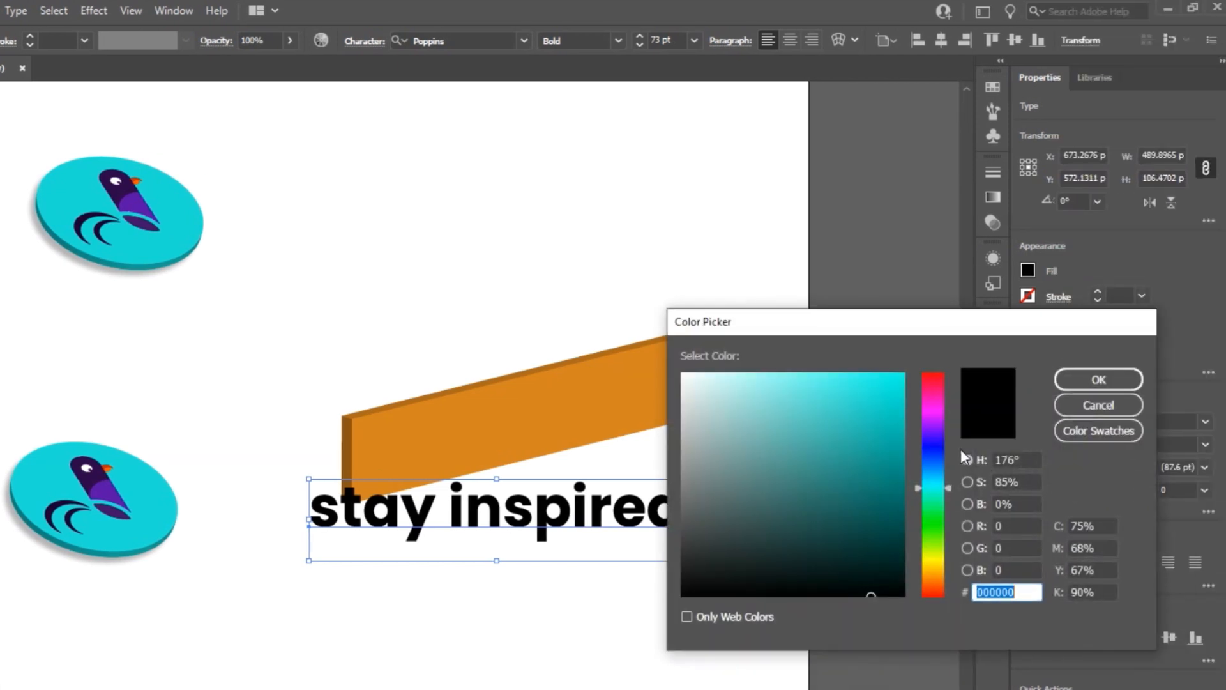
mouse_move(940, 490)
left_mouse_down()
mouse_move(928, 382)
mouse_move(889, 378)
mouse_move(929, 377)
left_mouse_up()
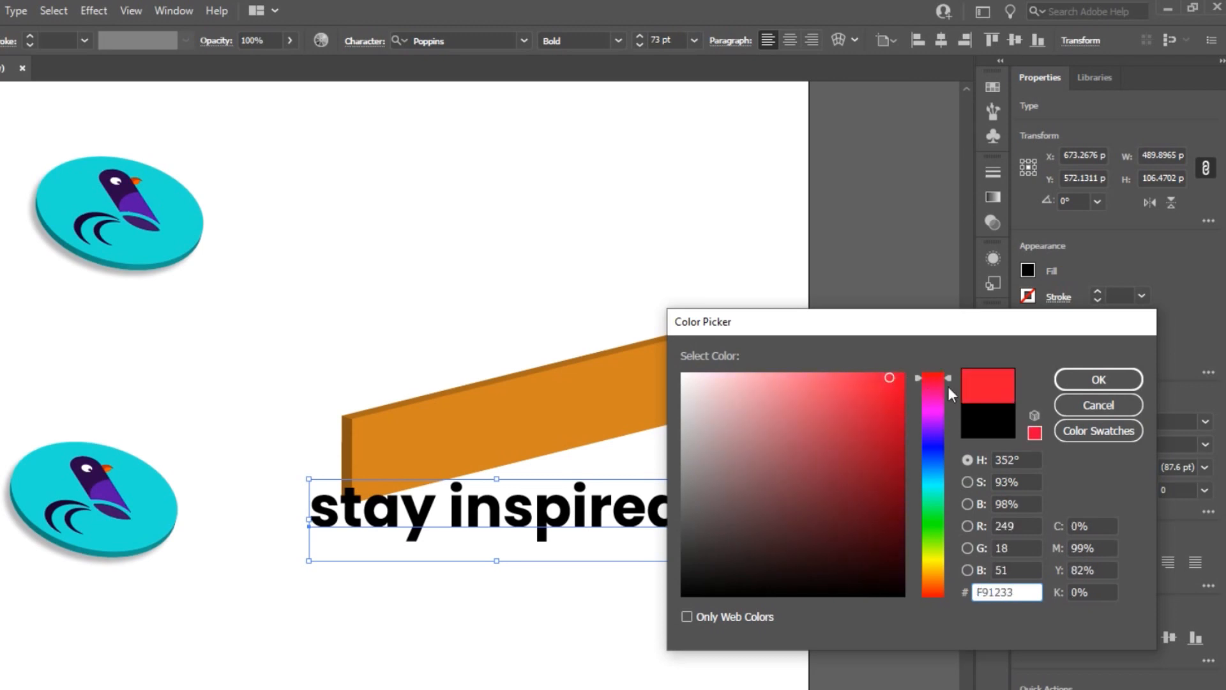
left_click(1098, 380)
left_click(752, 351)
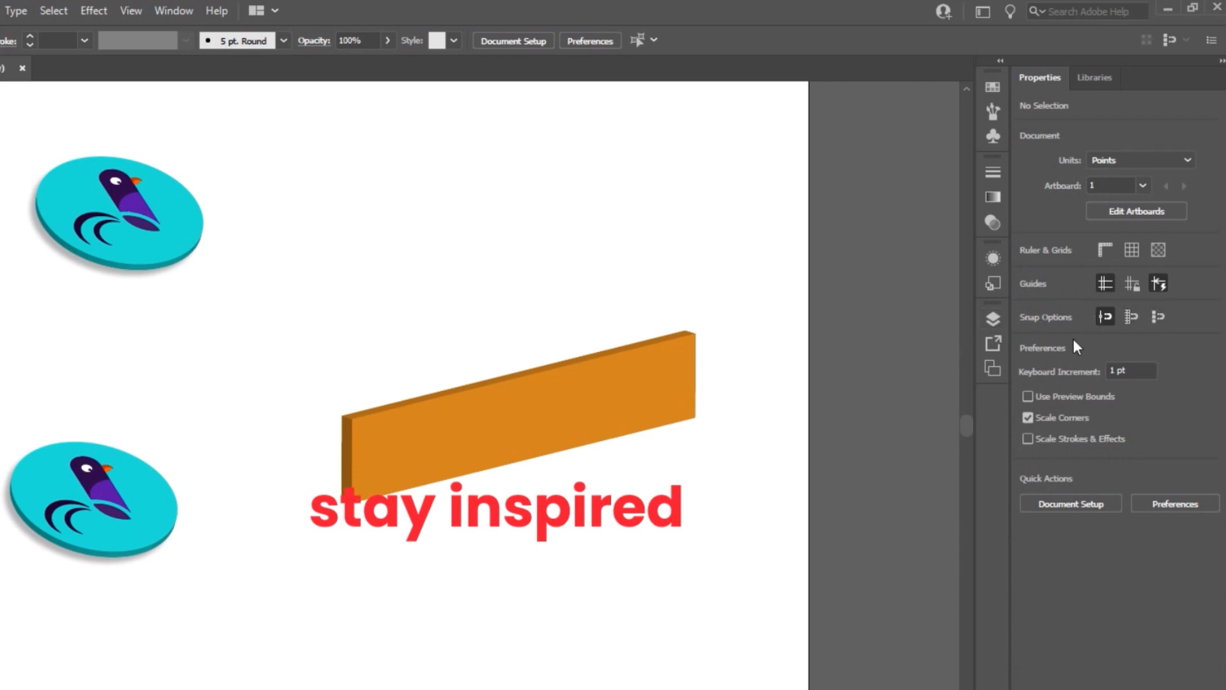
- Check the rotation angles in the orange block's existing 3D Extrude & Bevel effect without changing them
left_click(994, 258)
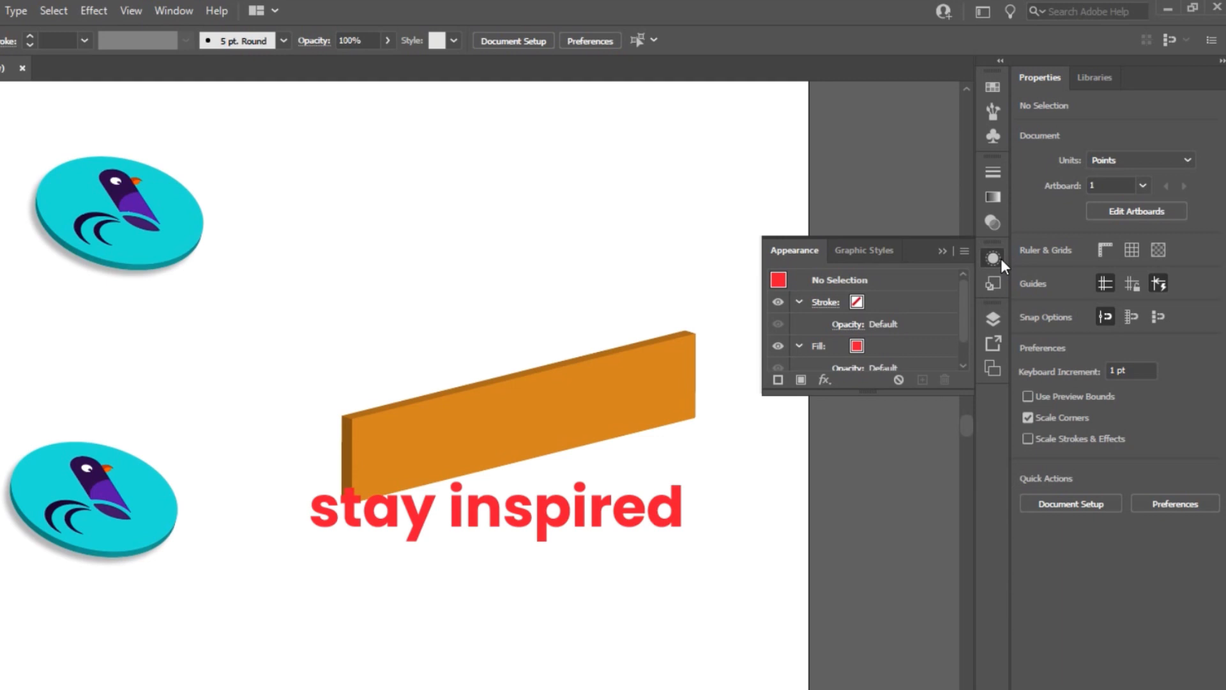
left_click(666, 409)
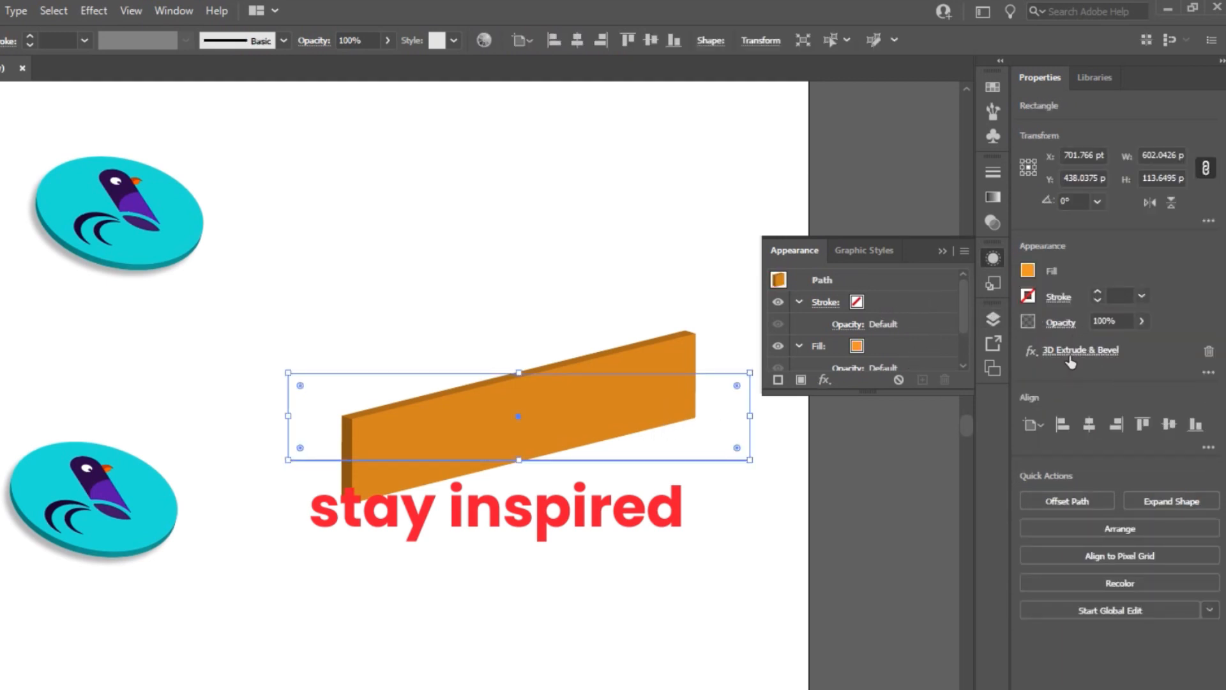
left_click_drag(963, 319, 963, 348)
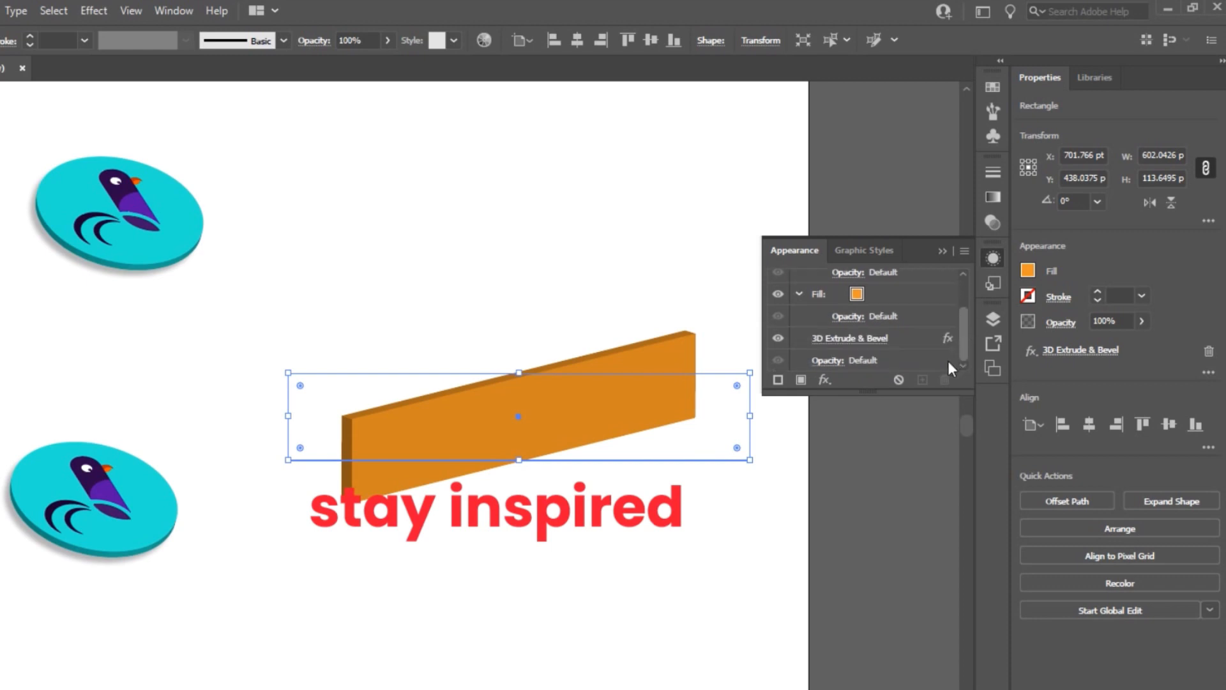
left_click(857, 339)
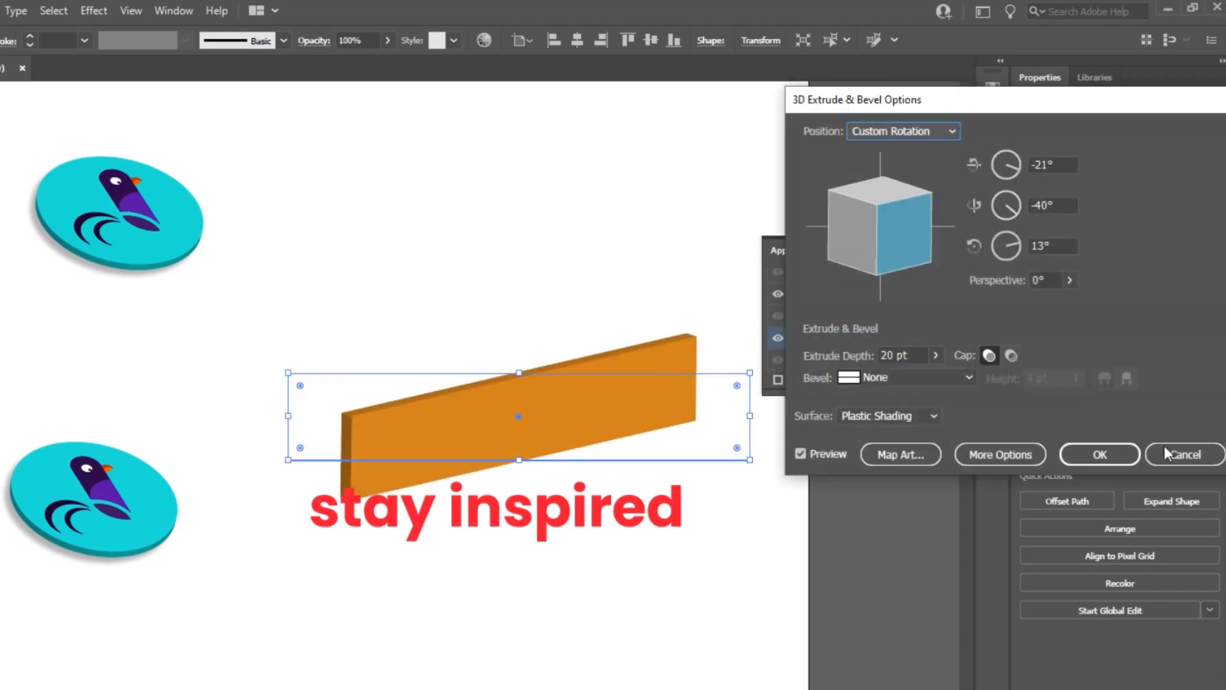
left_click(1188, 456)
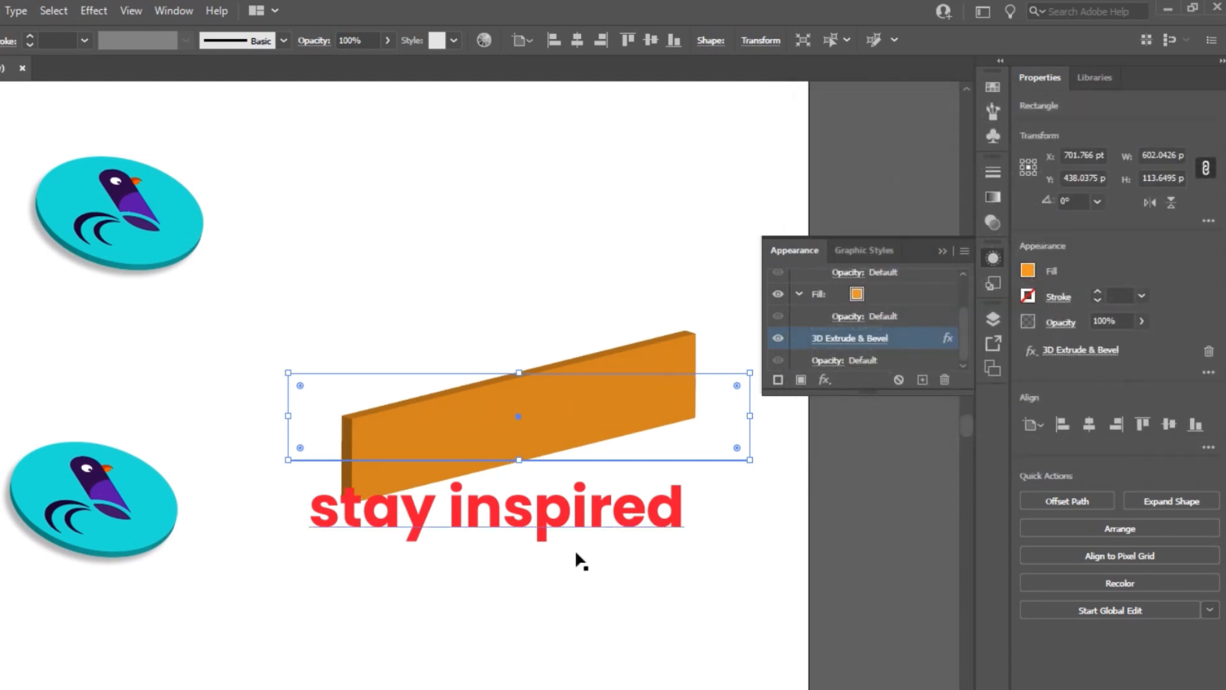
- Add a 3D Rotate effect to the "stay inspired" text and set its X-axis rotation to -21°
left_click(678, 569)
left_click(661, 525)
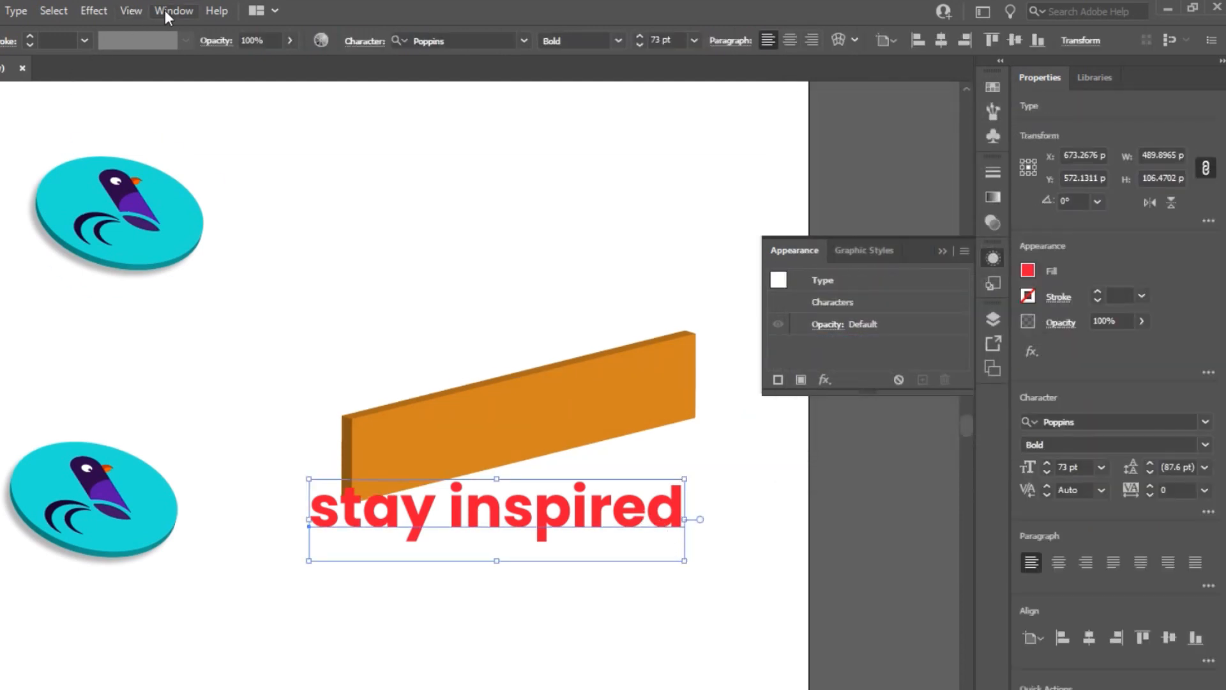
left_click(94, 10)
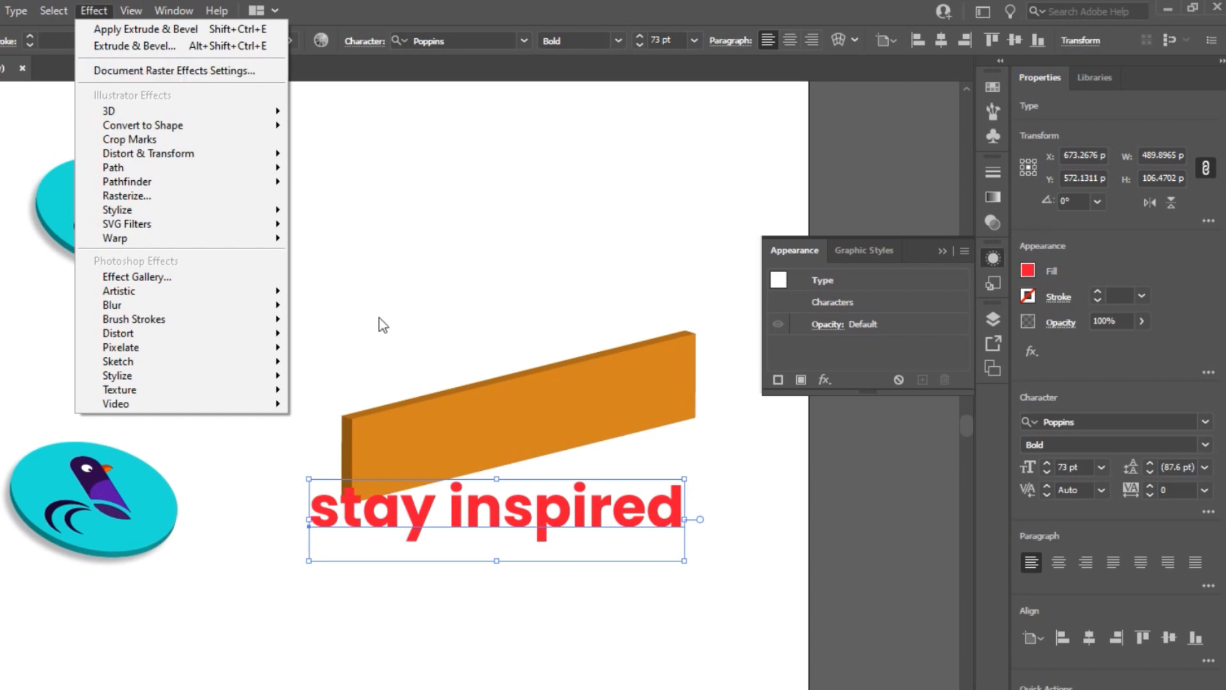
mouse_move(177, 115)
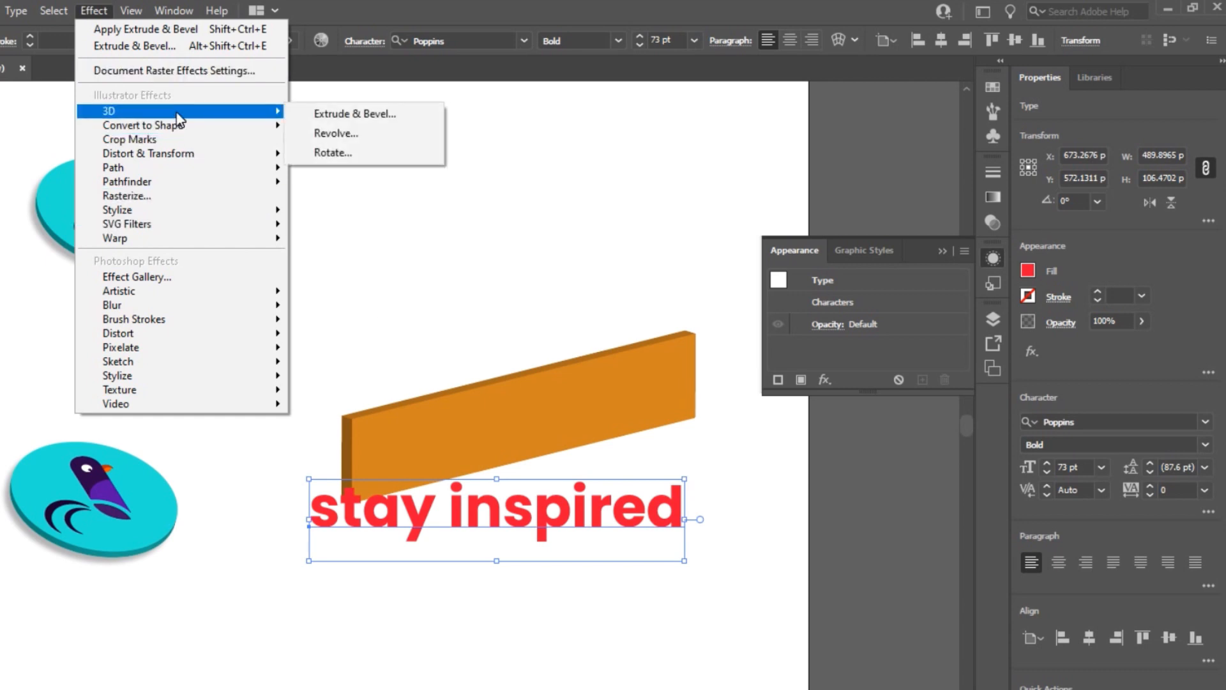
left_click(344, 153)
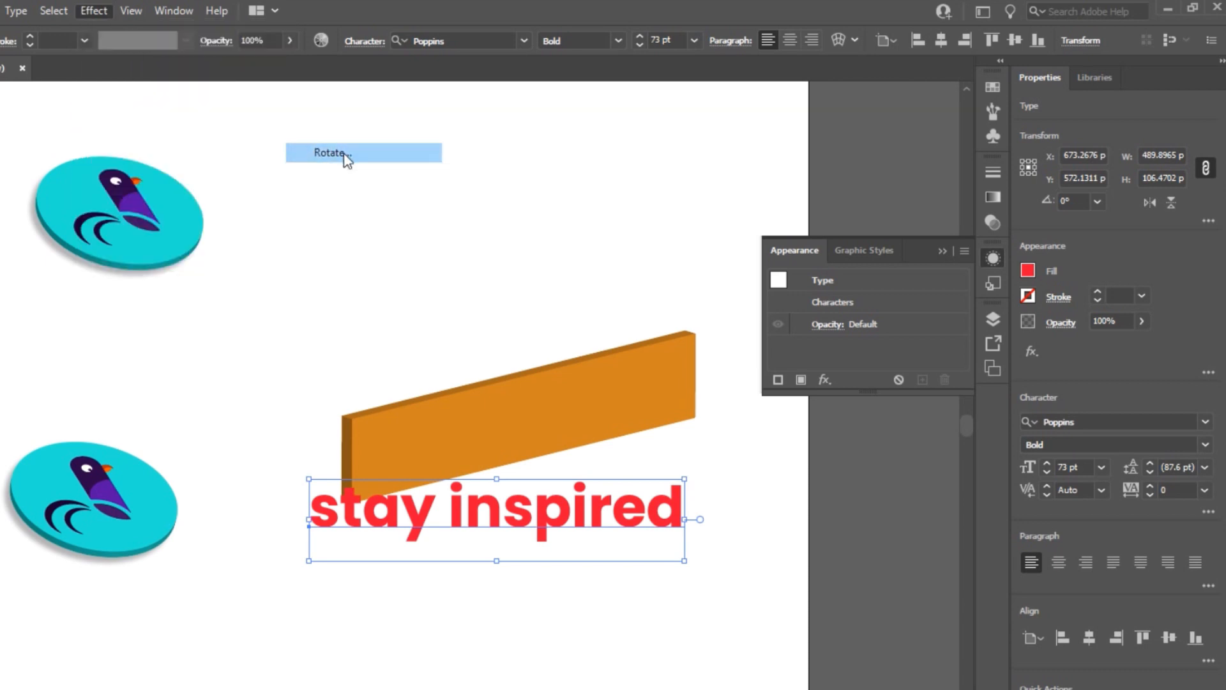
left_click(1053, 167)
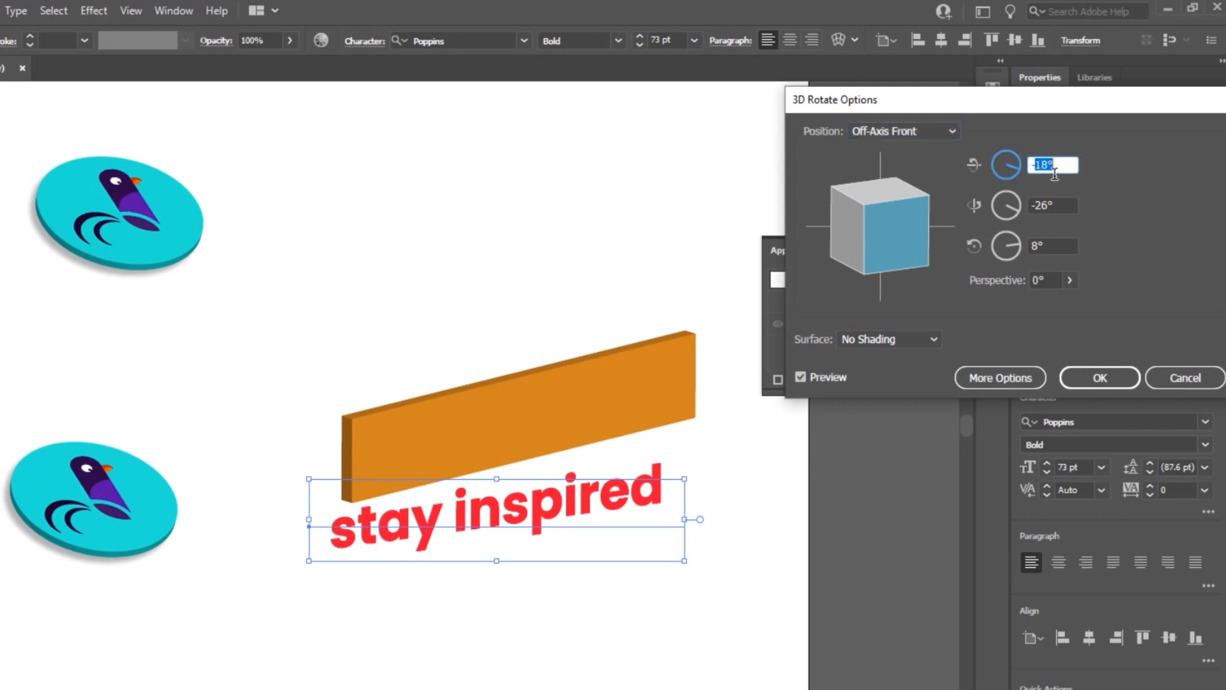
type("-21")
- Set the text's Y-axis rotation to -40° and Z-axis rotation to 13°, apply the 3D Rotate effect and deselect the text
left_click(1050, 204)
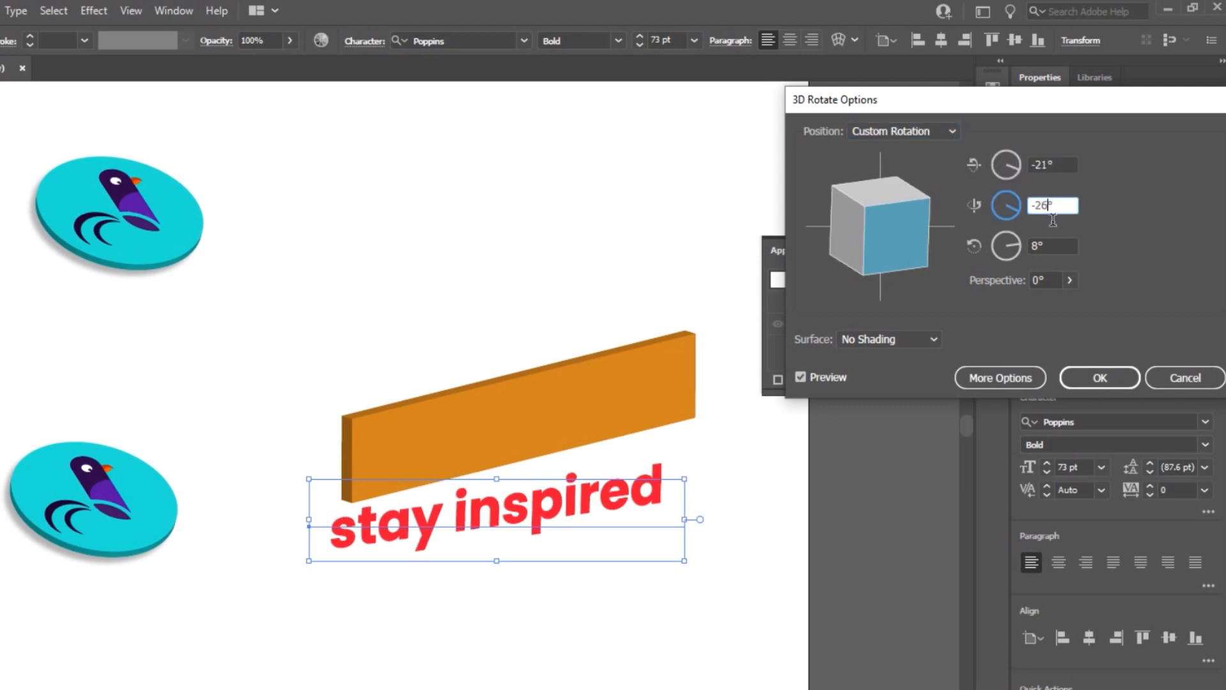
double_click(1039, 210)
type("-40")
key("Tab")
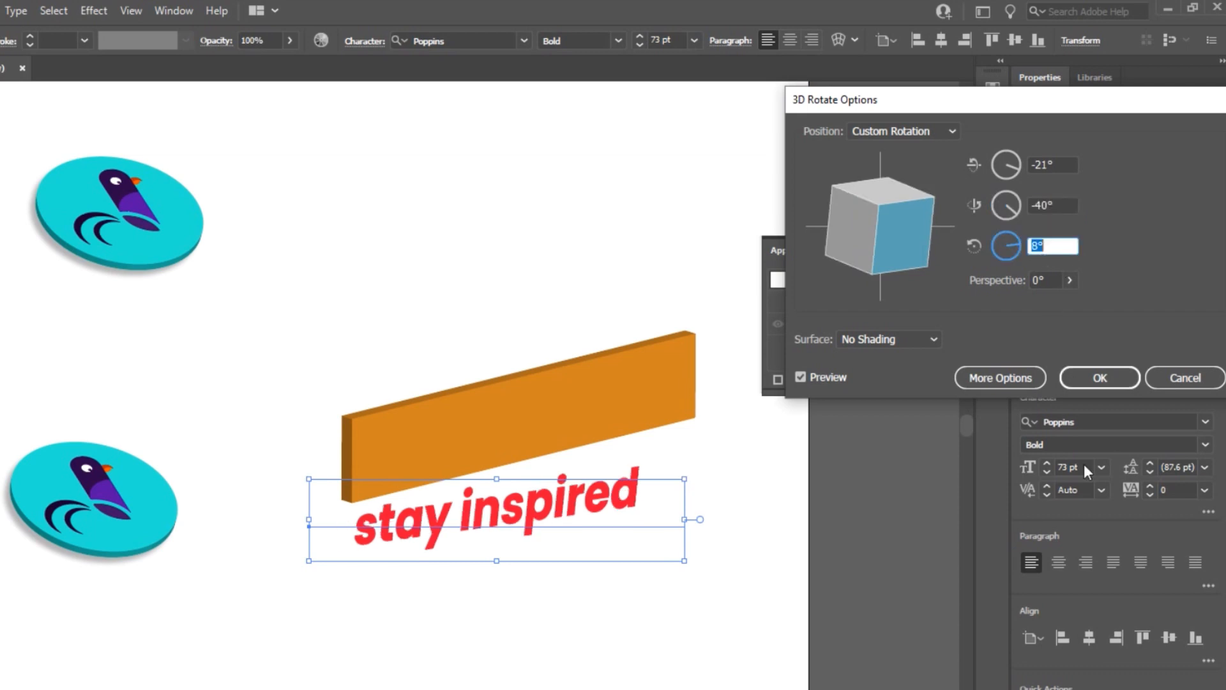
type("13")
left_click(1062, 207)
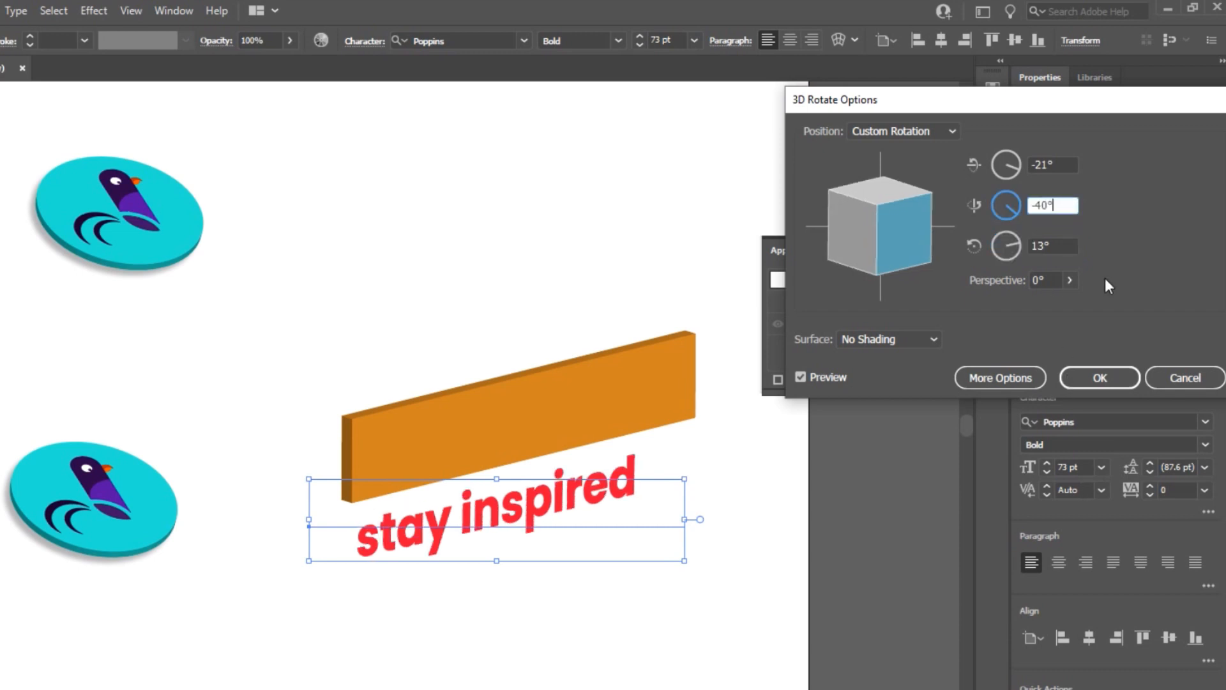
left_click(1100, 378)
left_click(529, 614)
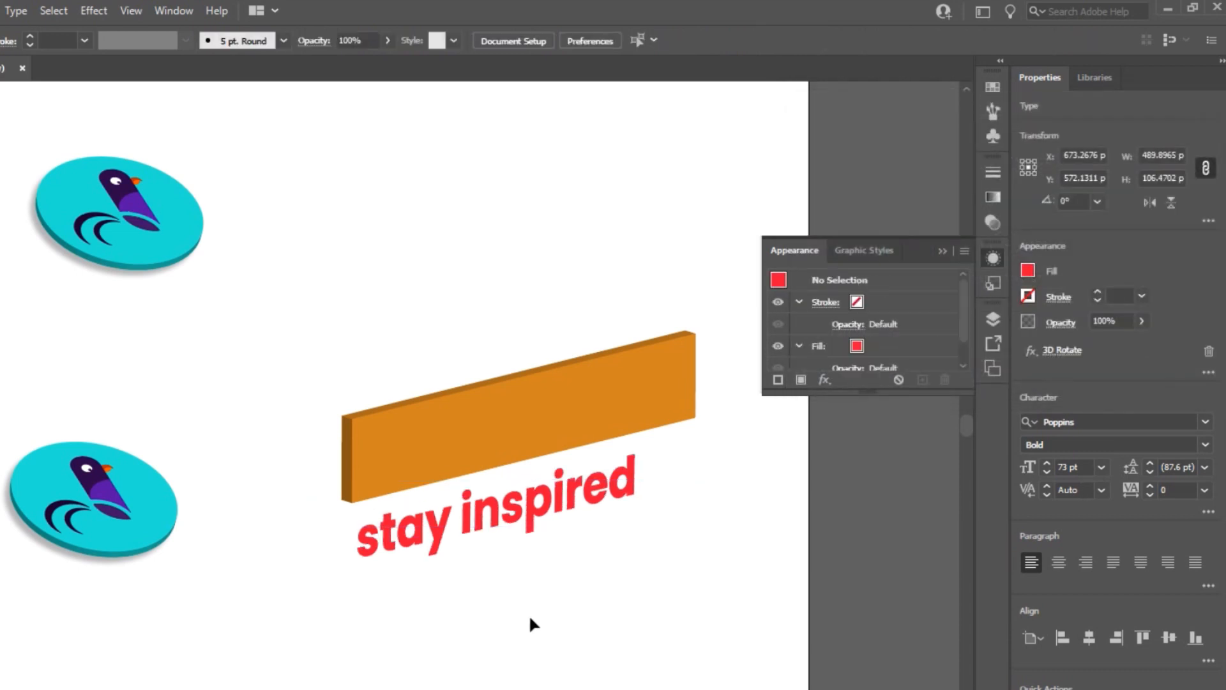
- Move the "stay inspired" text onto the front face of the orange block and recolour it white FFFFFF
left_click_drag(547, 523, 569, 425)
left_click(619, 602)
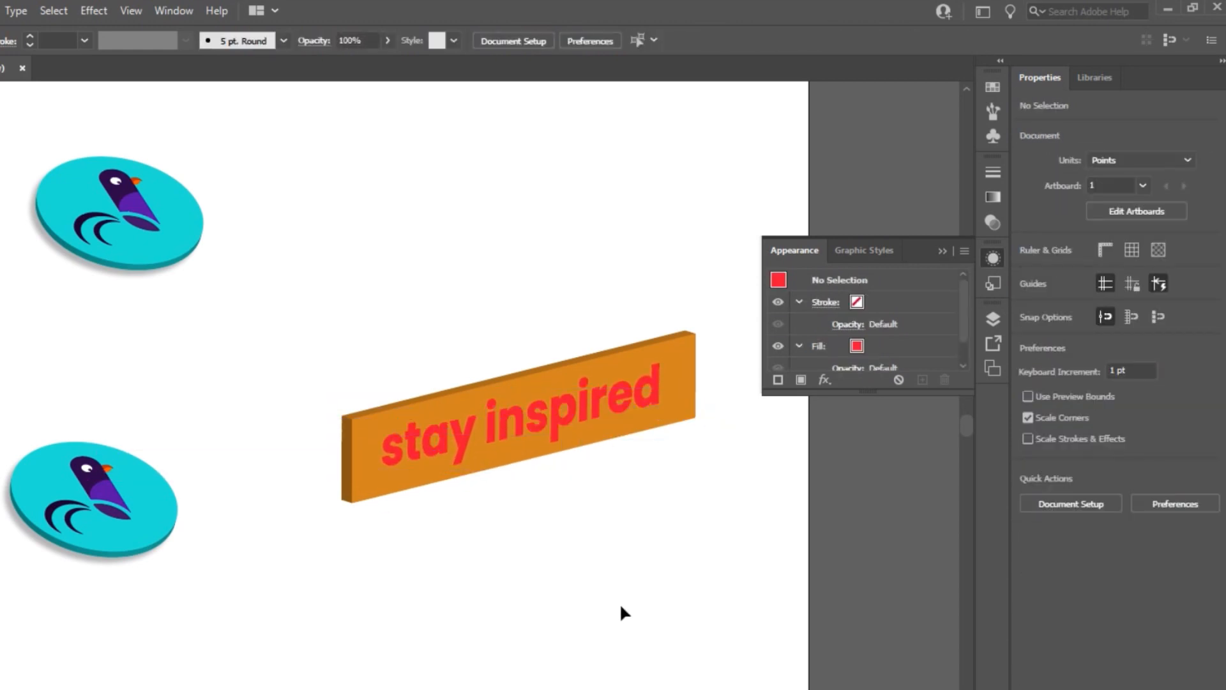
left_click(475, 425)
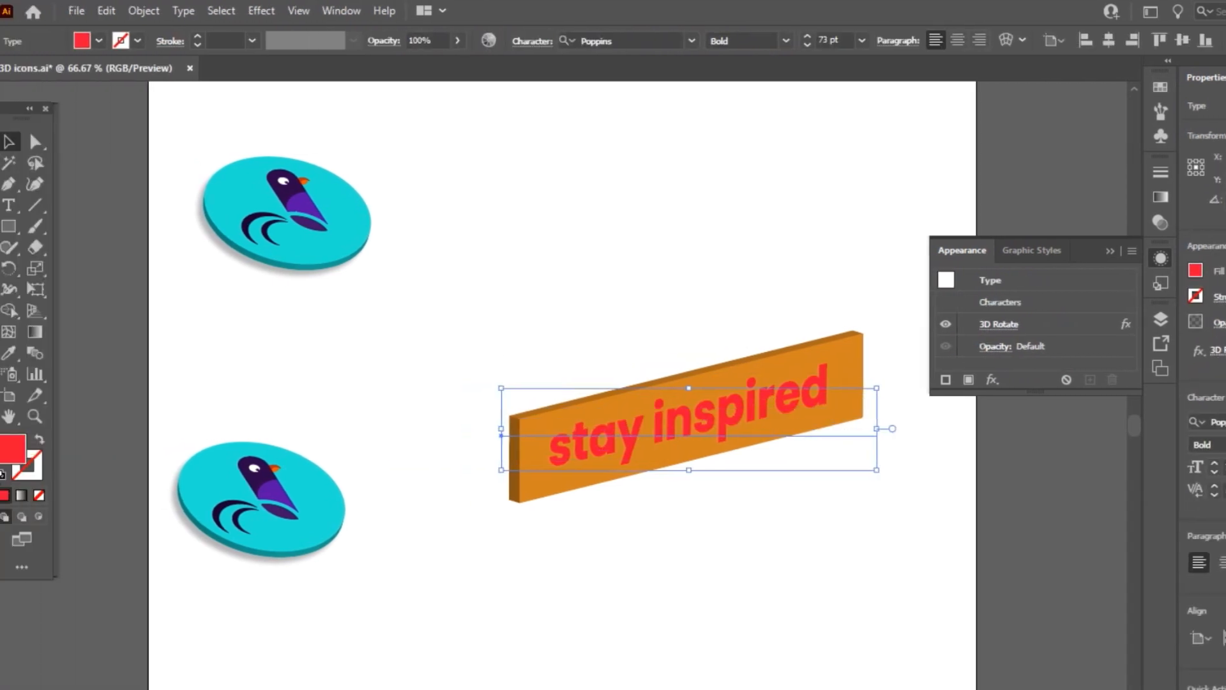
double_click(9, 448)
mouse_move(941, 438)
left_mouse_down()
mouse_move(937, 408)
mouse_move(823, 374)
left_mouse_up()
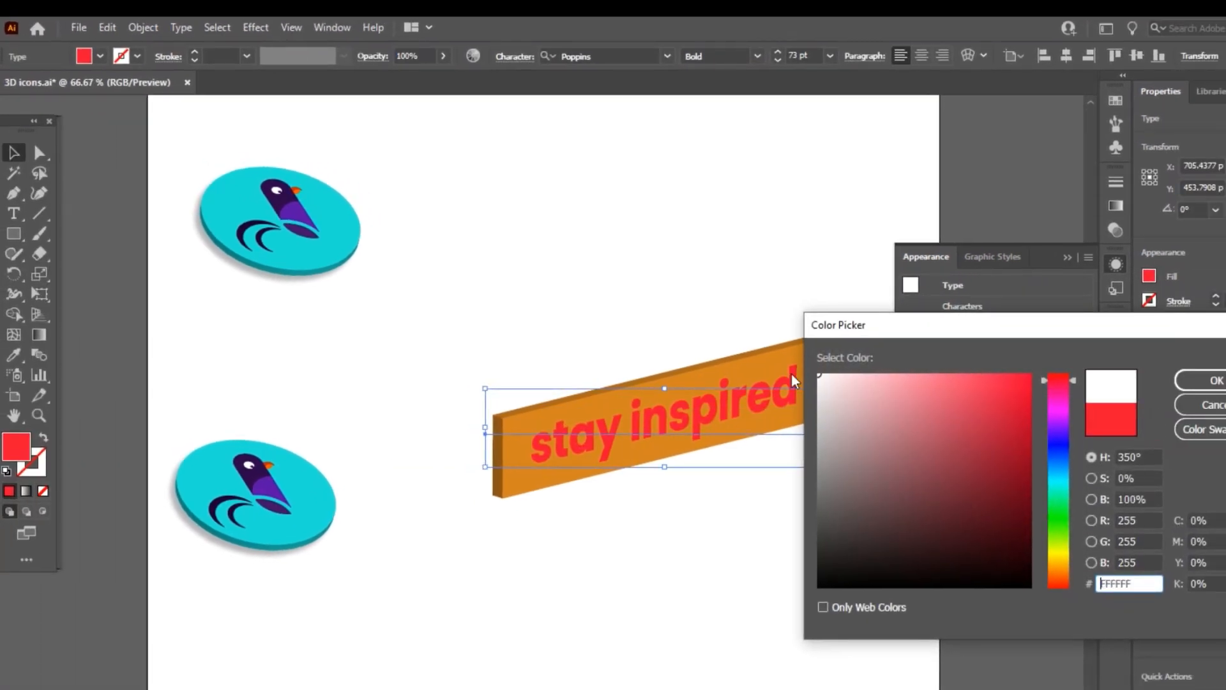
left_click(1200, 380)
left_click(816, 566)
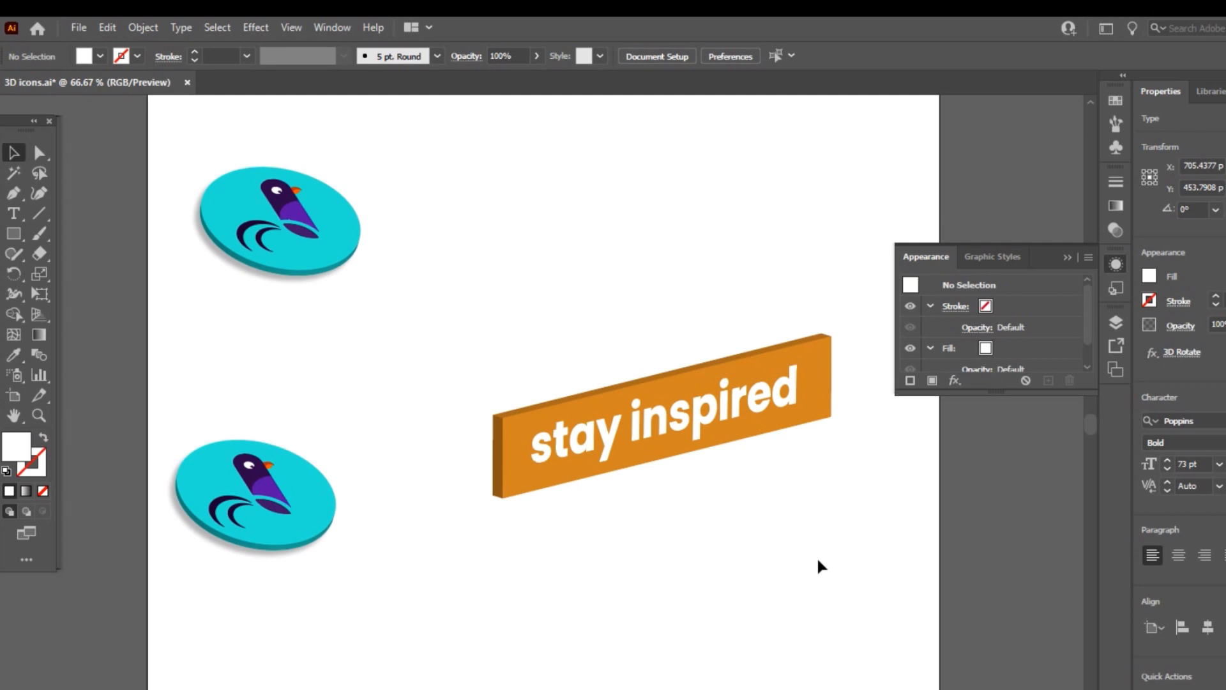
- Recolour the extruded block behind the text to a bright pinkish red and deselect it
left_click(824, 351)
double_click(20, 451)
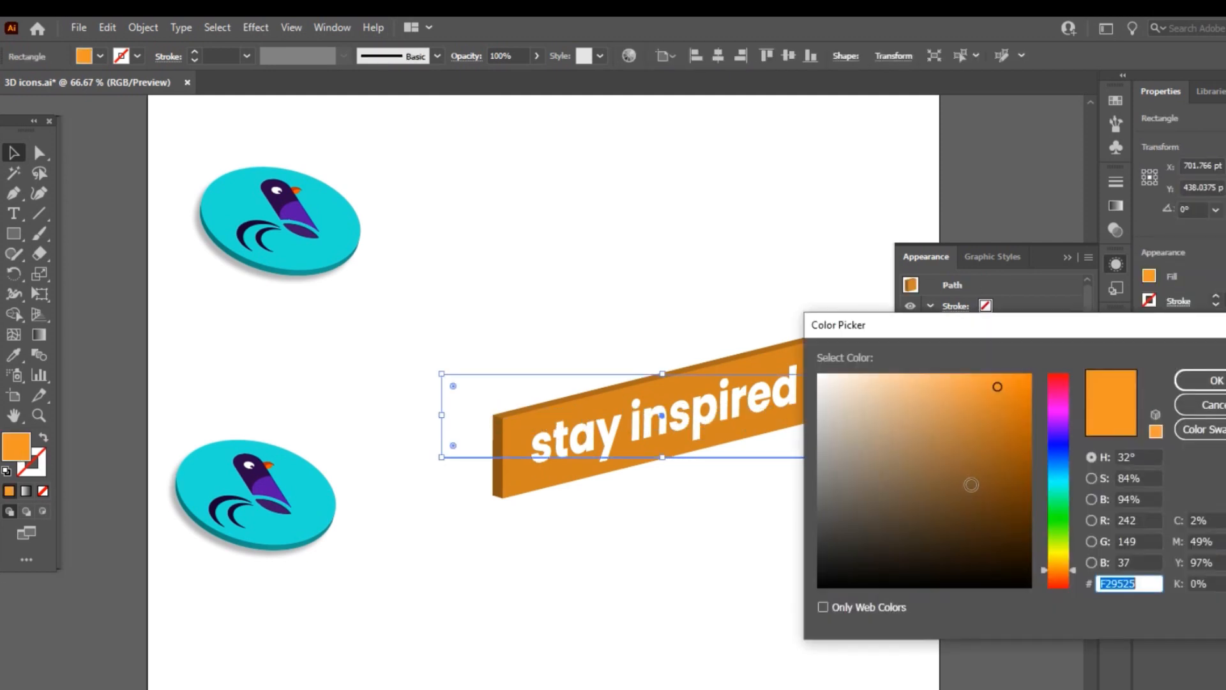
mouse_move(1059, 422)
left_mouse_down()
mouse_move(1059, 385)
mouse_move(1030, 387)
left_mouse_up()
left_click(1026, 387)
left_click(1200, 381)
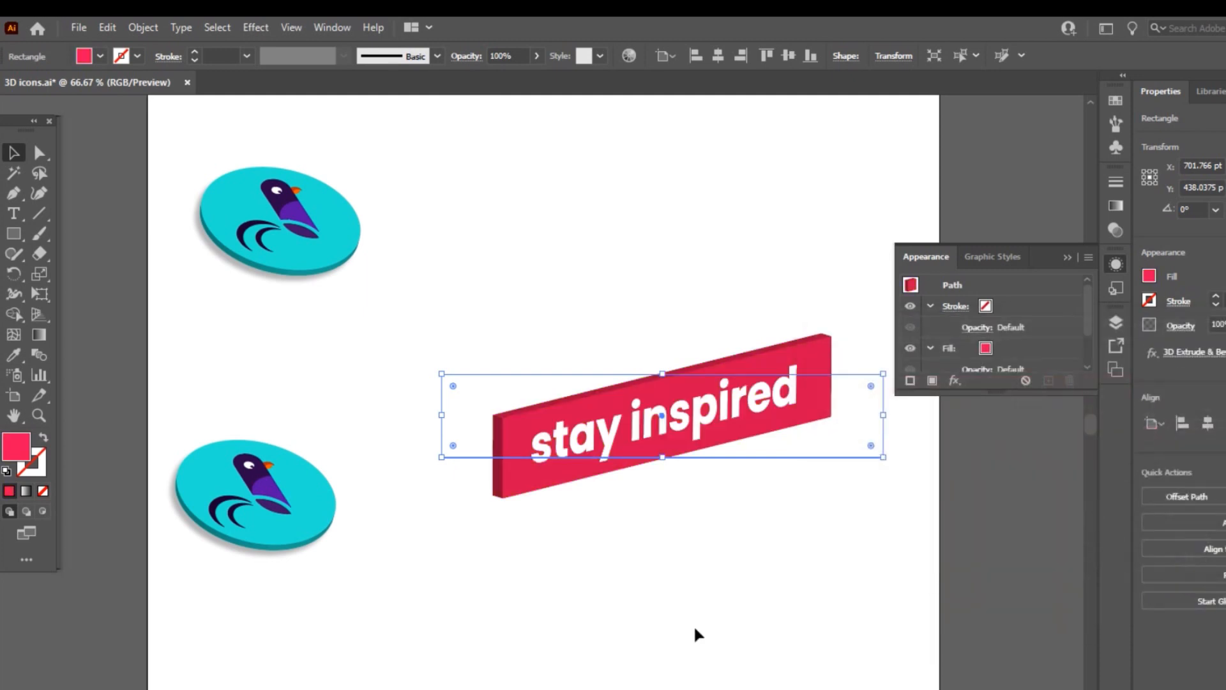
left_click(719, 583)
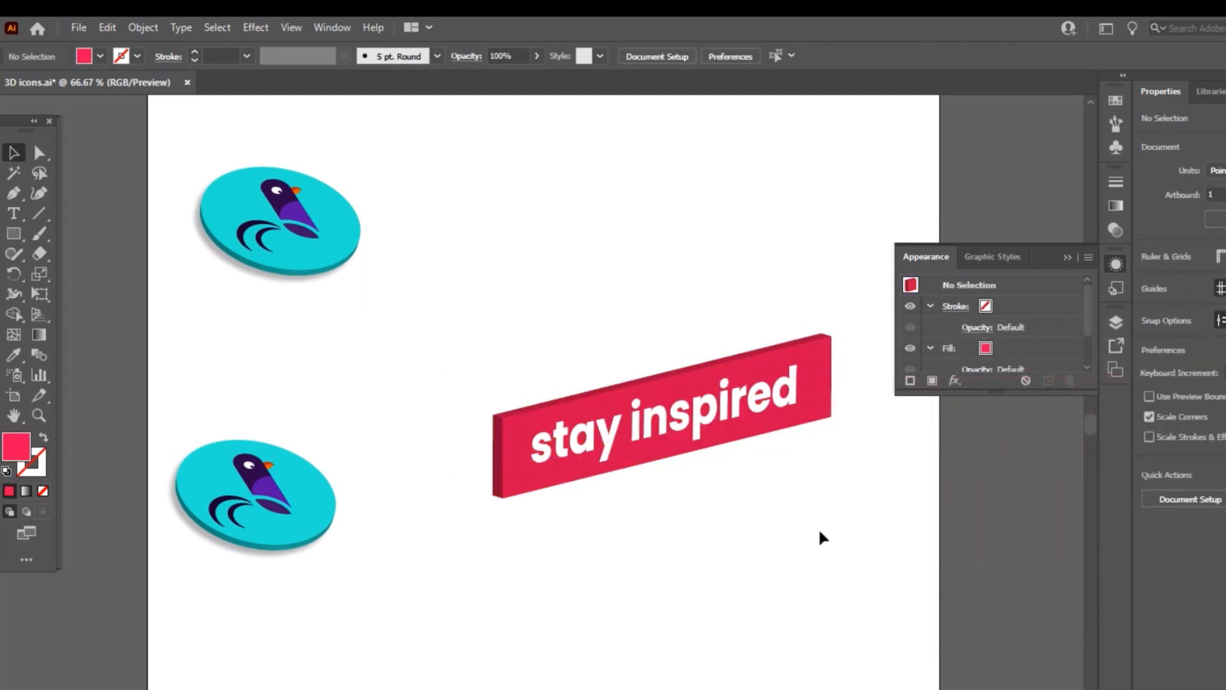